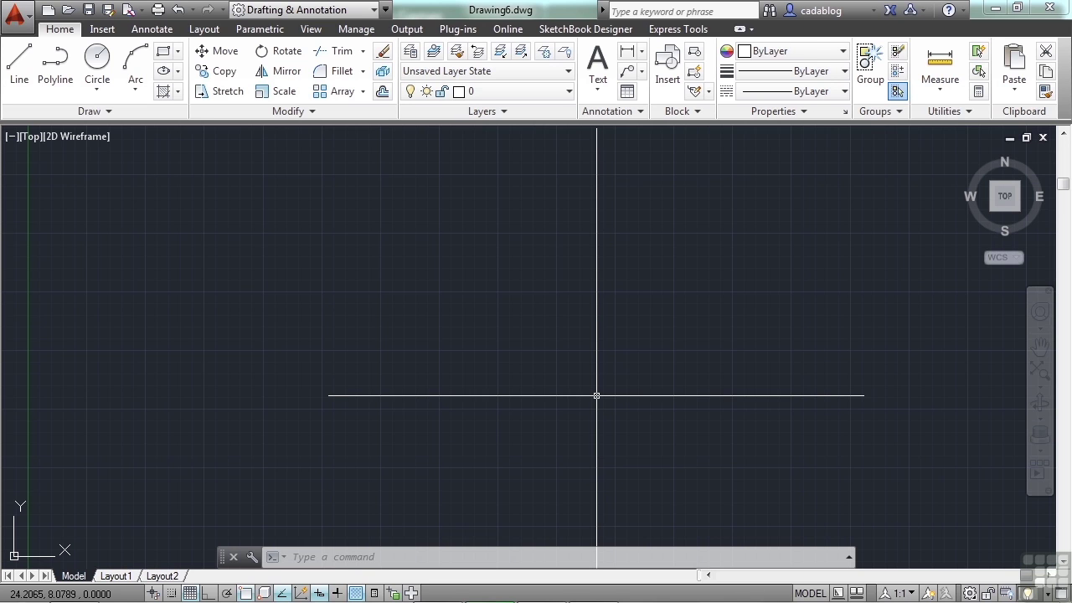
# Draw a circle near the middle of the drawing area
pyautogui.write('c')
pyautogui.press('Return')
pyautogui.click(453, 287)
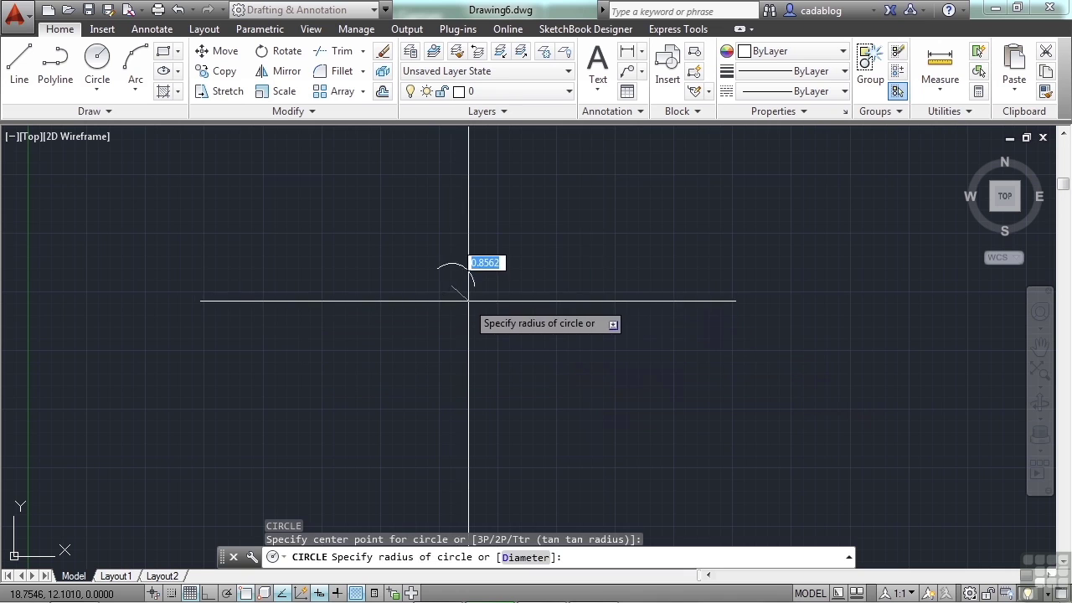
pyautogui.click(486, 293)
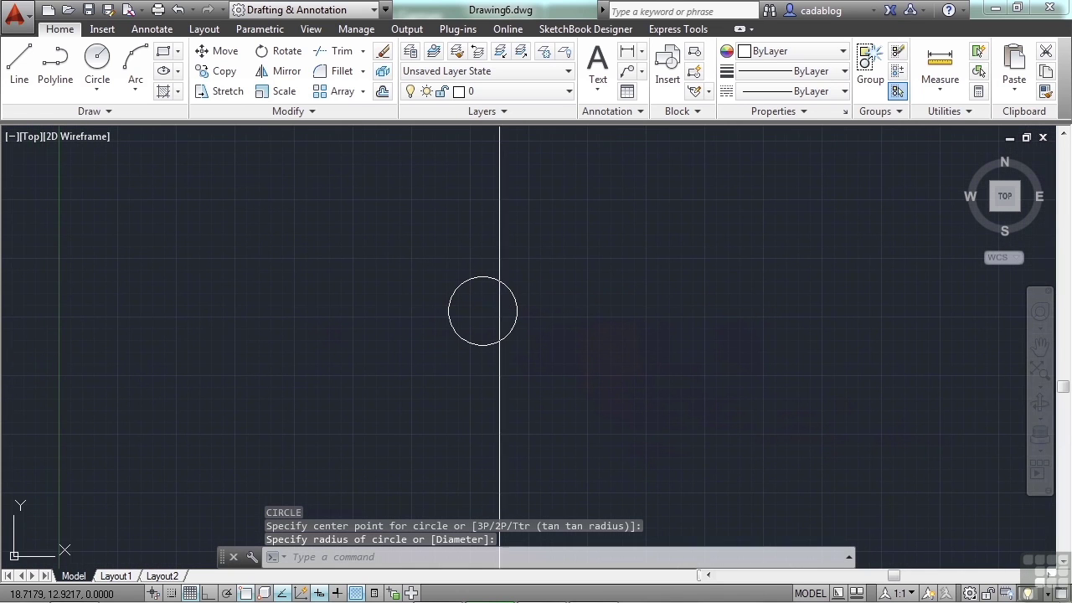
pyautogui.scroll(7, 491, 306)
pyautogui.scroll(-4, 491, 306)
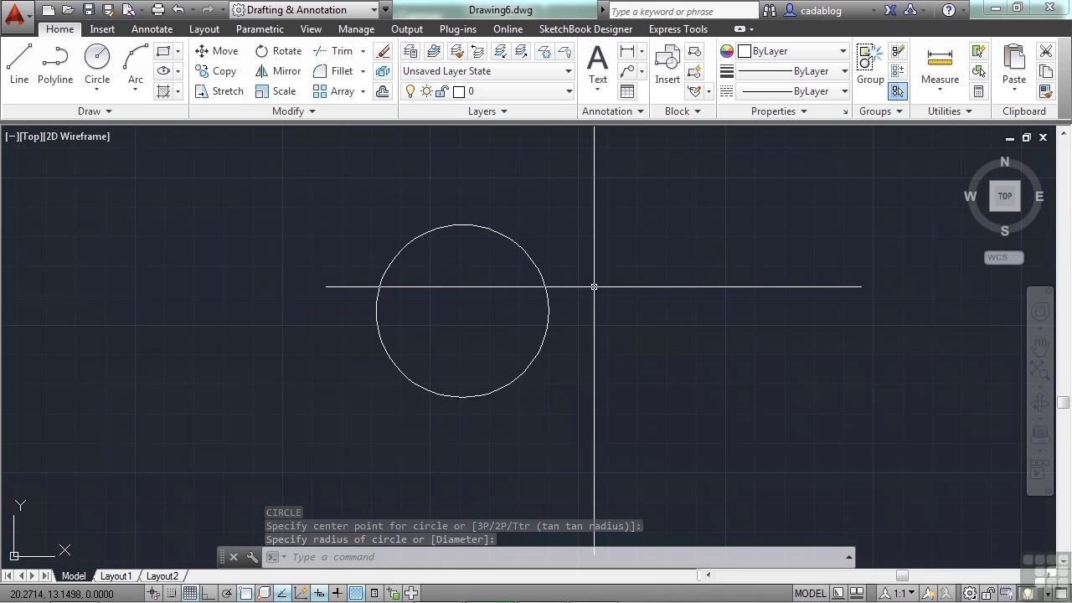
pyautogui.write('COPY')
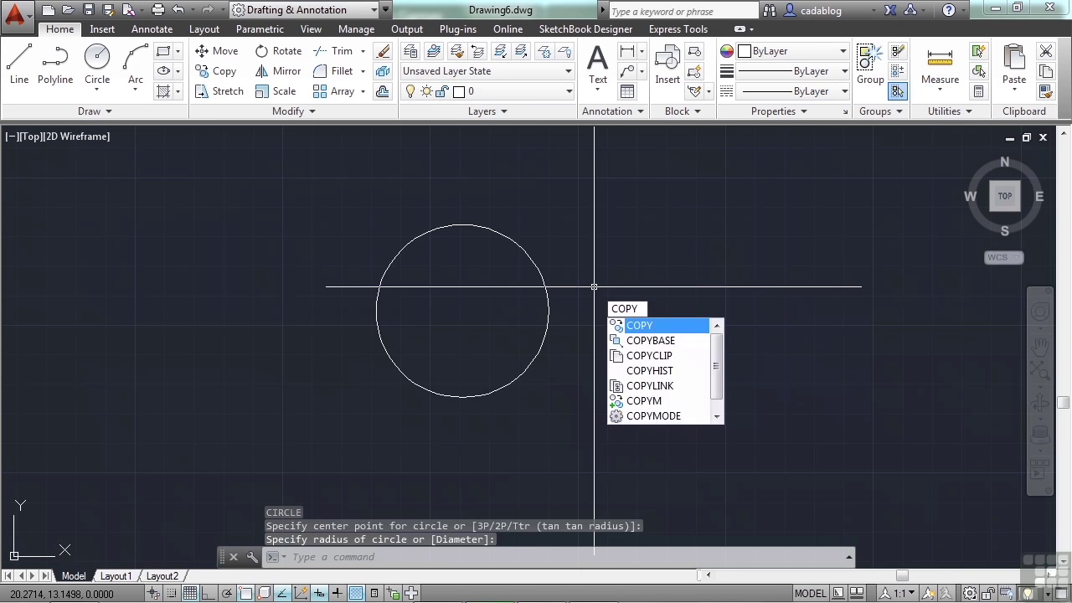
pyautogui.press('Return')
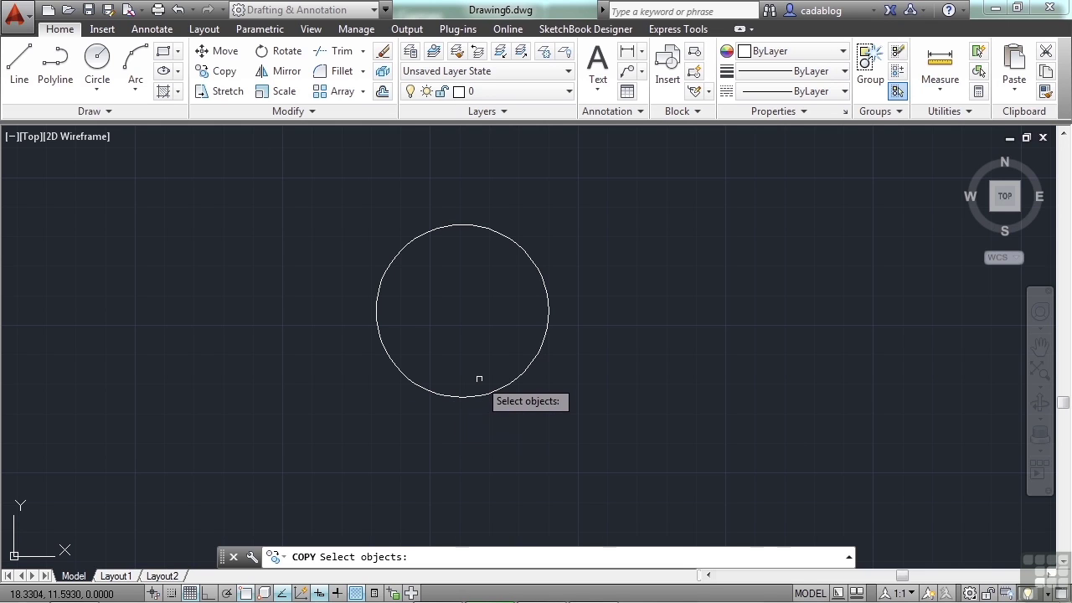
pyautogui.click(517, 377)
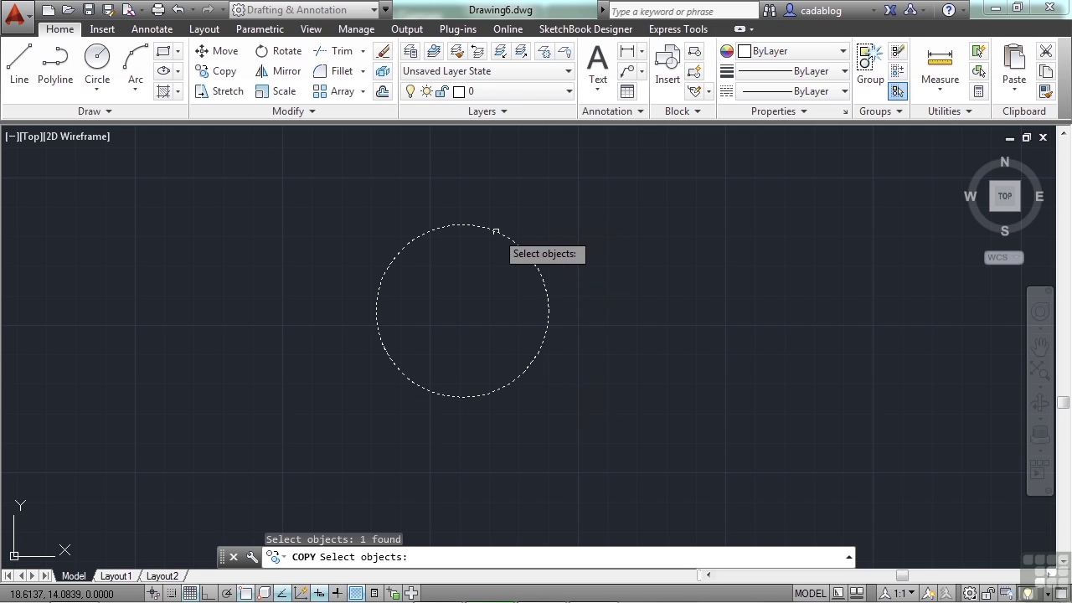
pyautogui.scroll(2, 512, 235)
pyautogui.scroll(5, 509, 242)
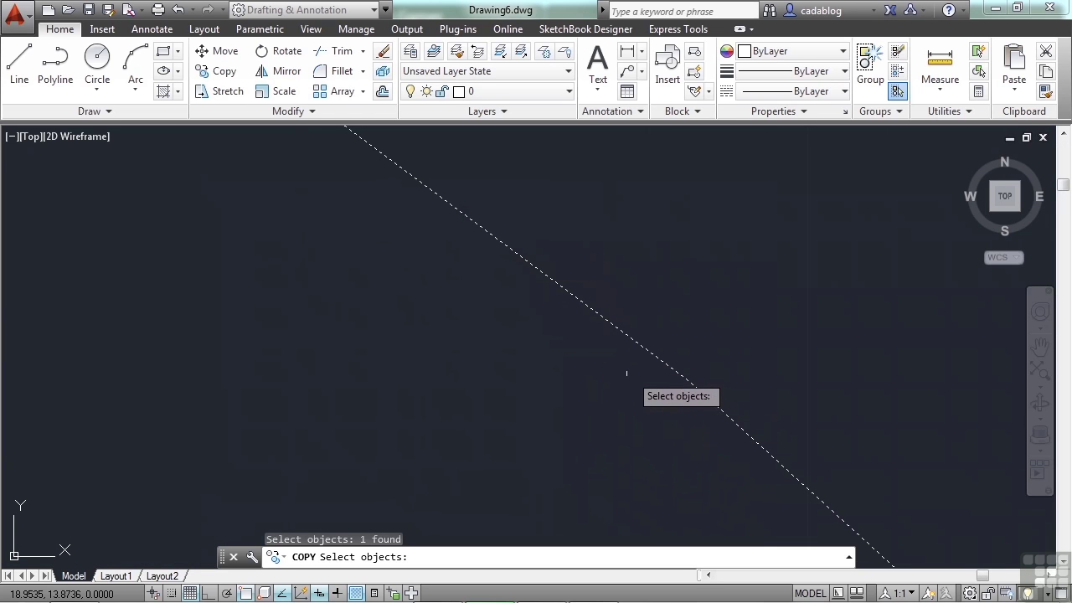
pyautogui.scroll(-6, 619, 366)
pyautogui.moveTo(610, 355); pyautogui.dragTo(603, 303, button='middle')
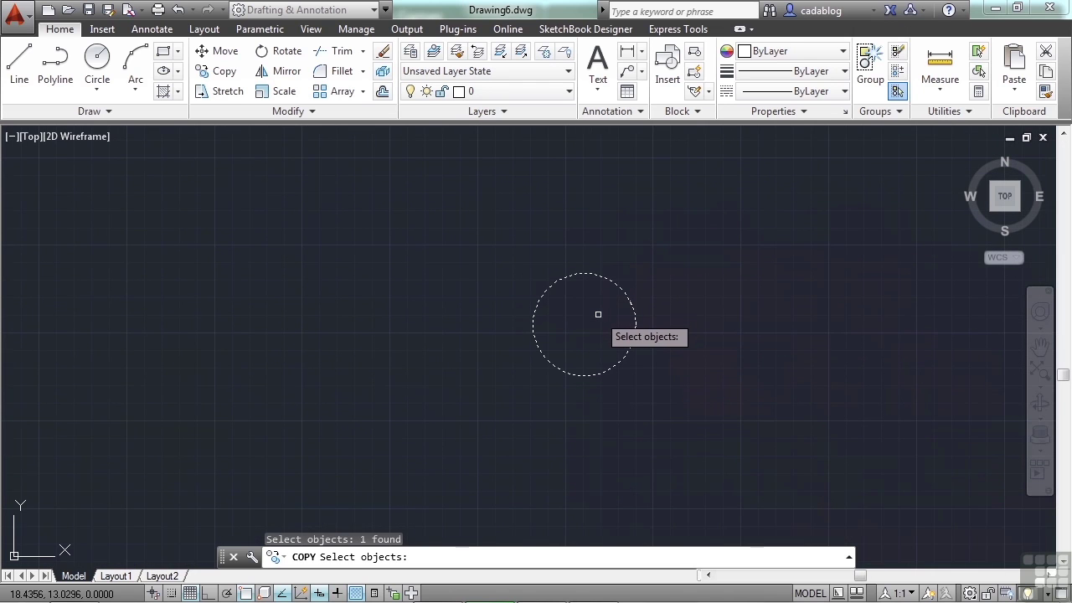
pyautogui.press('Escape')
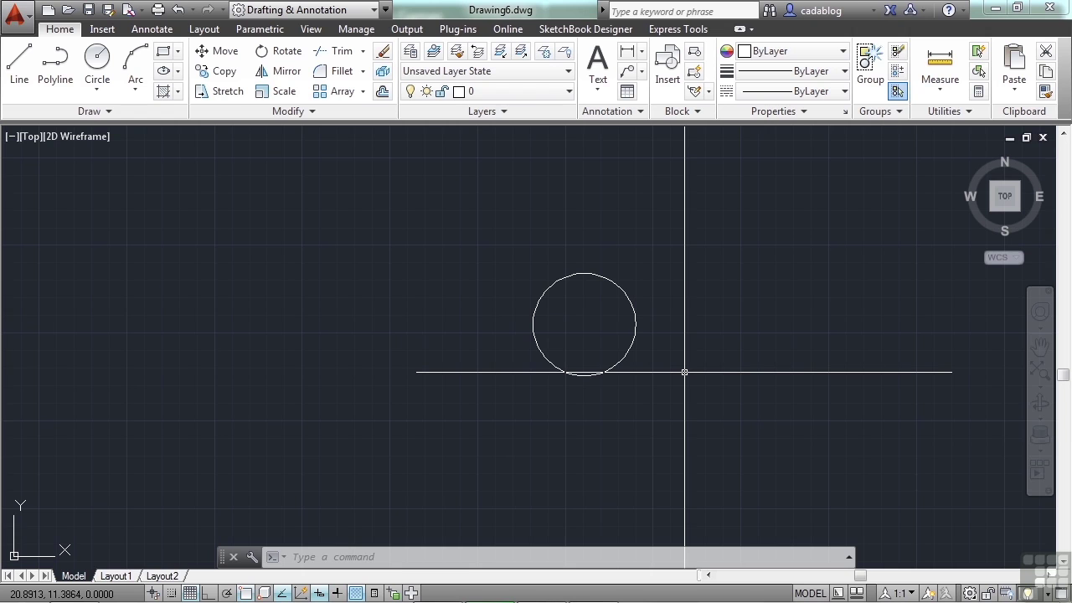
# Copy the circle from its center point to seven scattered locations around the original
pyautogui.write('co')
pyautogui.press('Return')
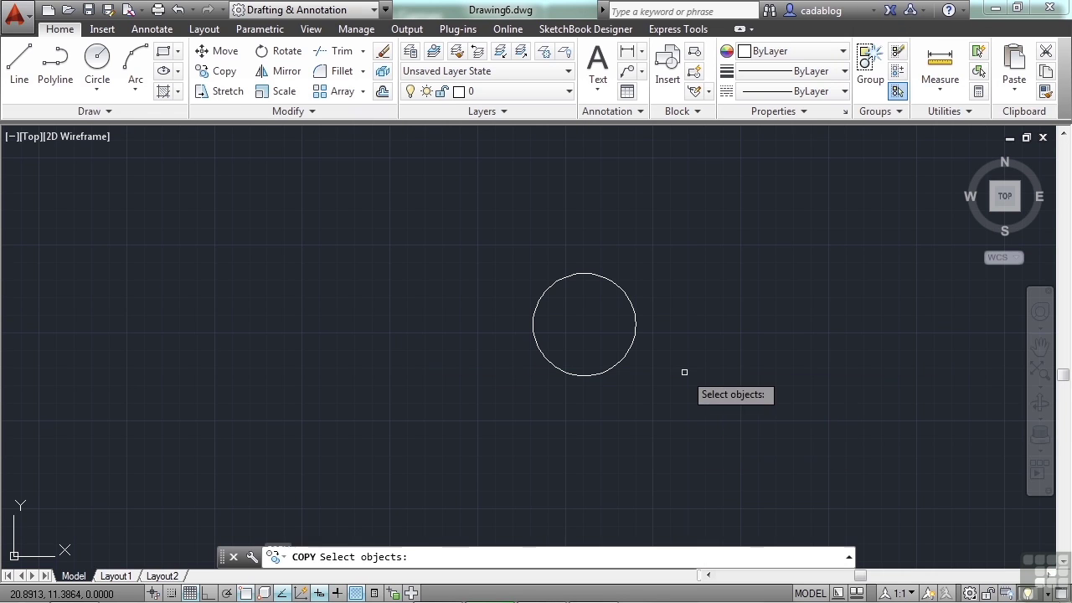
pyautogui.click(617, 360)
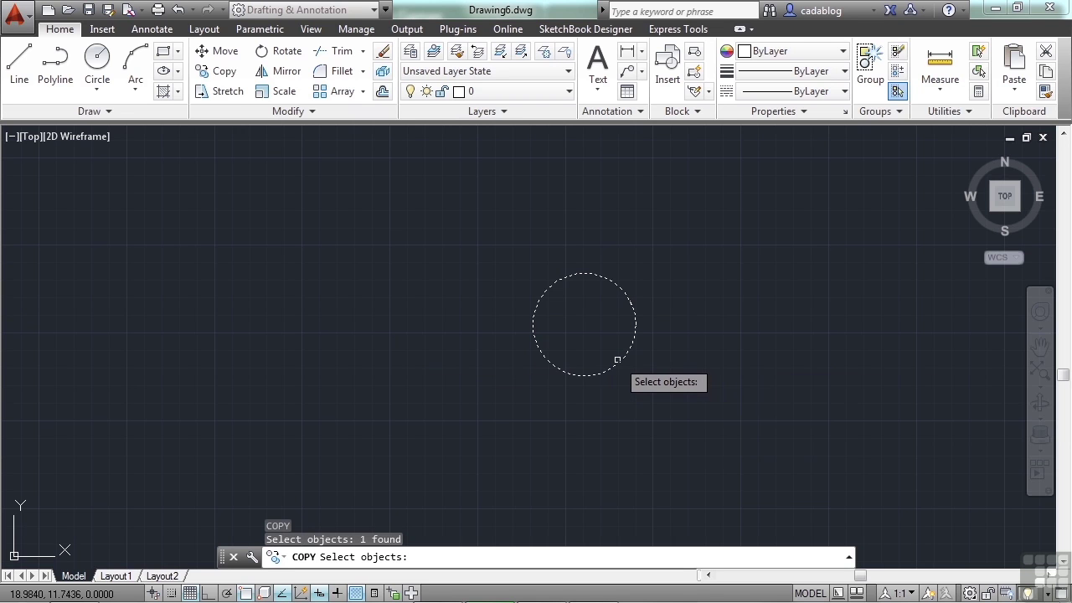
pyautogui.press('Return')
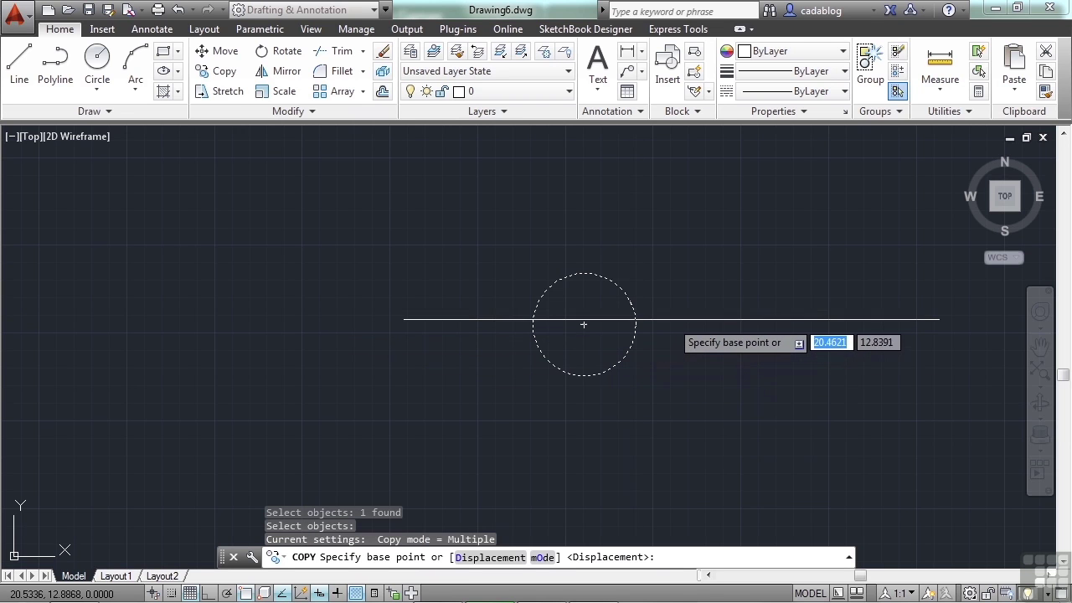
pyautogui.click(585, 324)
pyautogui.click(374, 298)
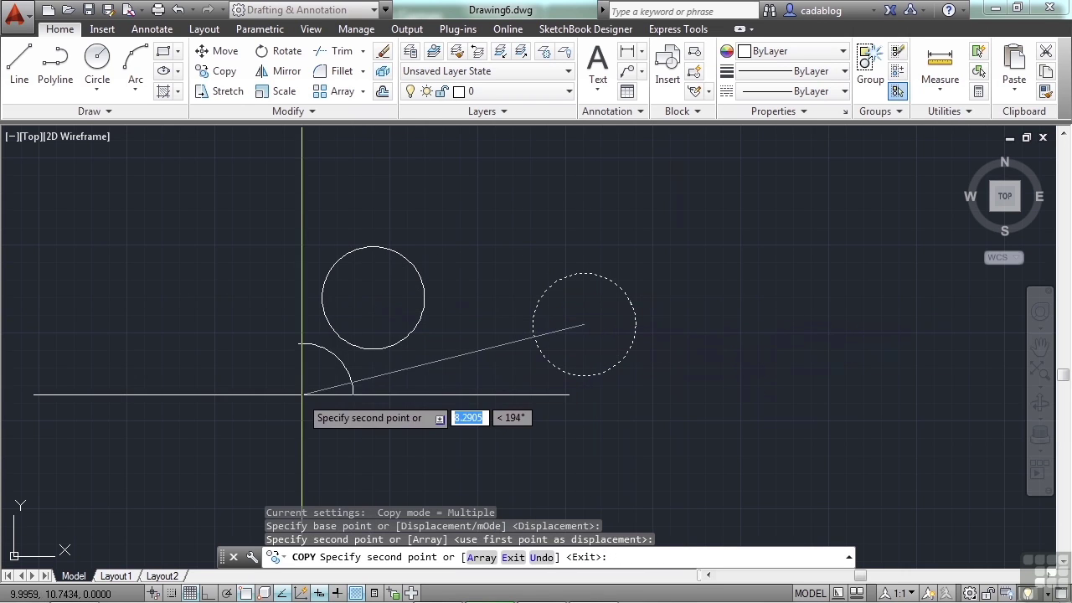
pyautogui.click(272, 415)
pyautogui.click(467, 429)
pyautogui.click(487, 220)
pyautogui.click(734, 244)
pyautogui.click(661, 451)
pyautogui.click(796, 383)
pyautogui.press('Return')
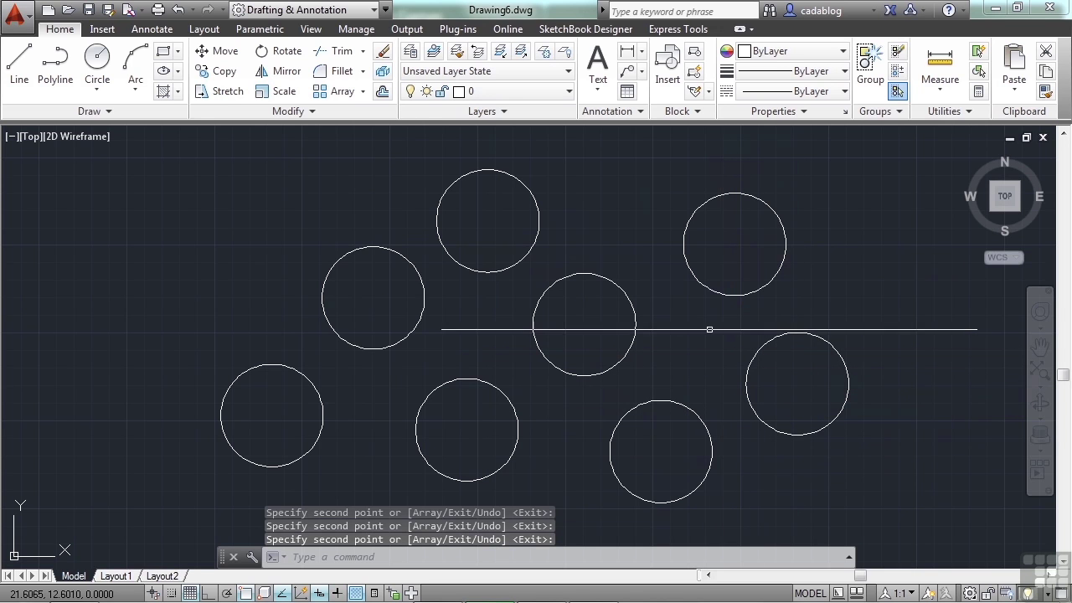
# Erase the three circles along the group's upper-left edge by picking each one, and undo the erasure
pyautogui.moveTo(702, 331); pyautogui.dragTo(706, 317, button='middle')
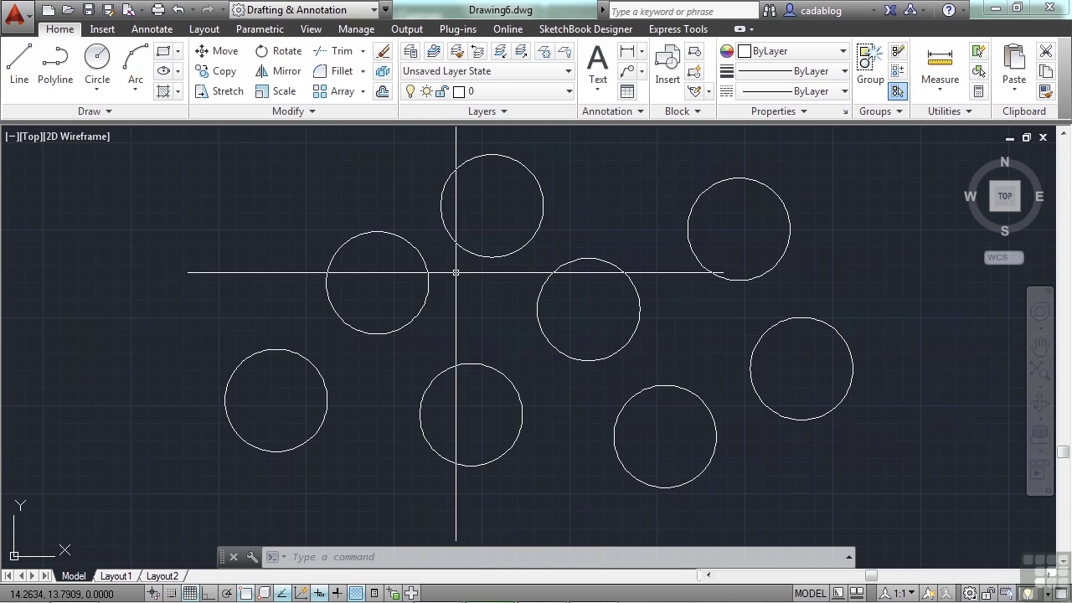
pyautogui.write('c')
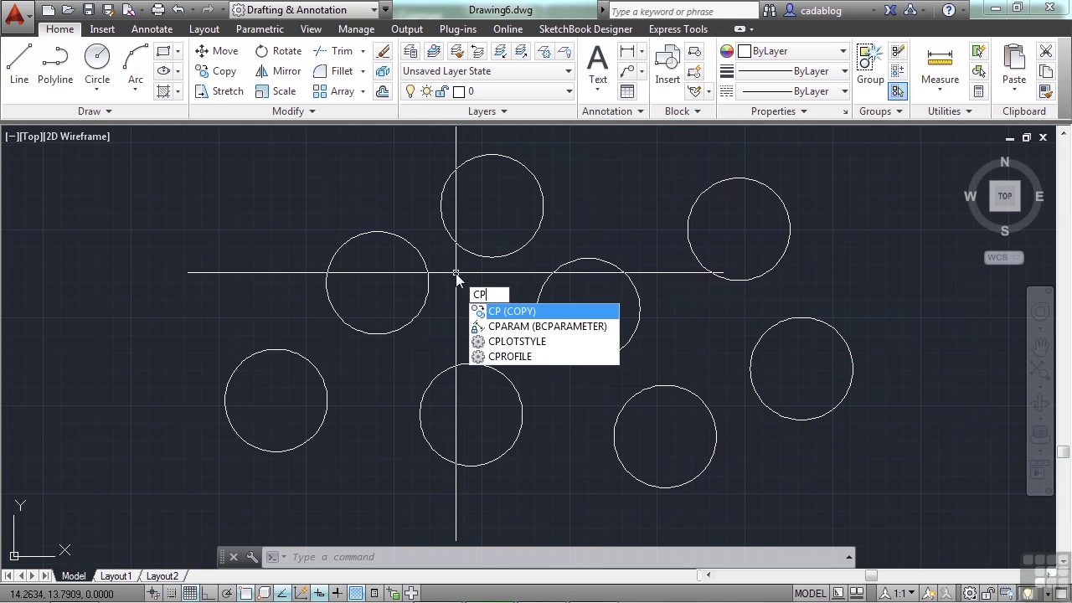
pyautogui.press('Escape')
pyautogui.write('erase')
pyautogui.press('Return')
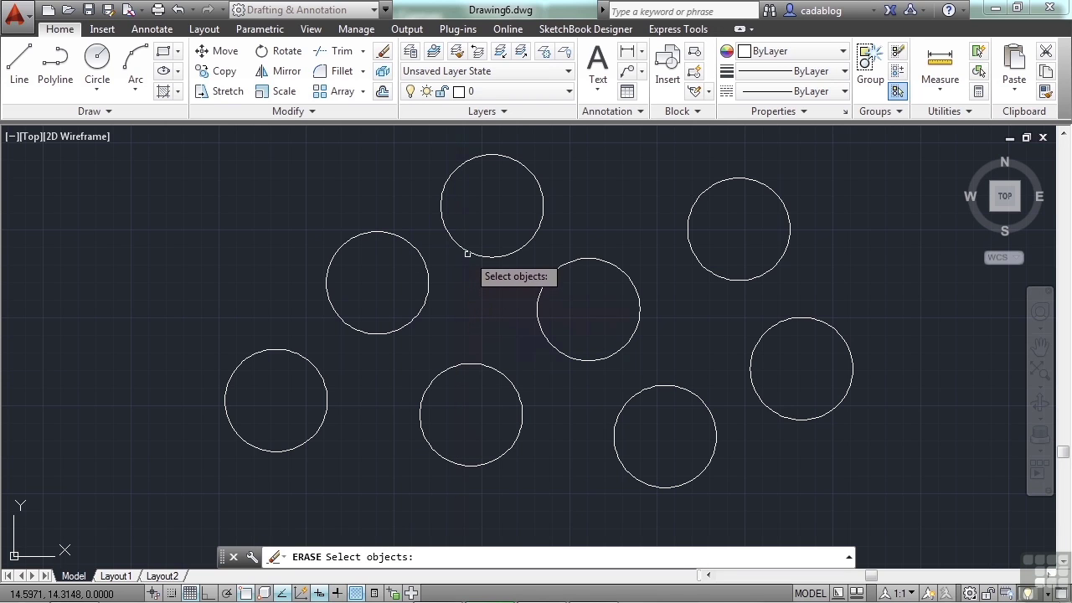
pyautogui.click(467, 252)
pyautogui.click(427, 287)
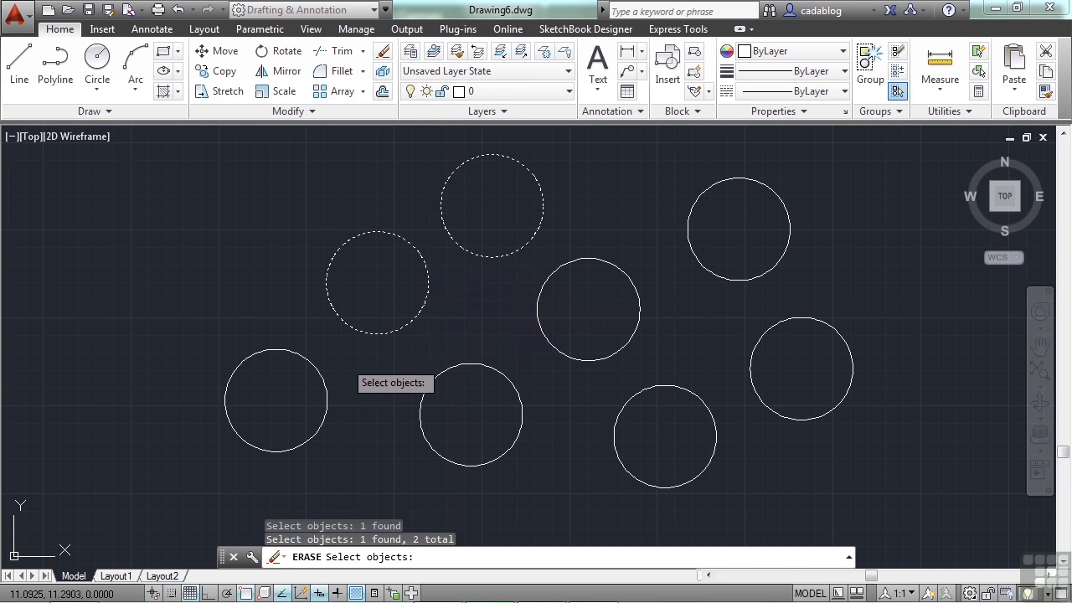
pyautogui.click(323, 372)
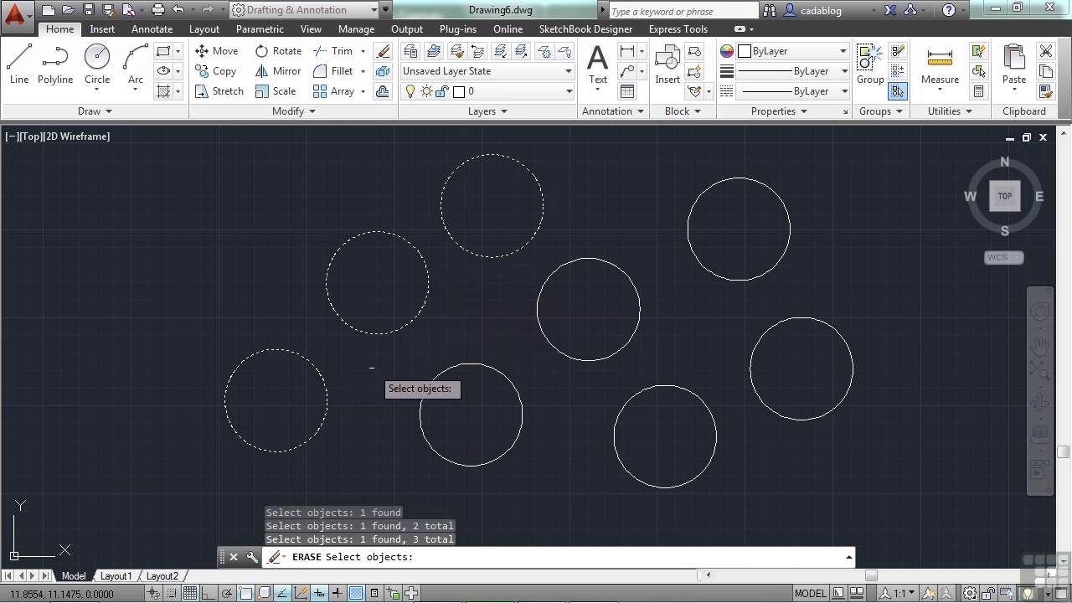
pyautogui.press('Return')
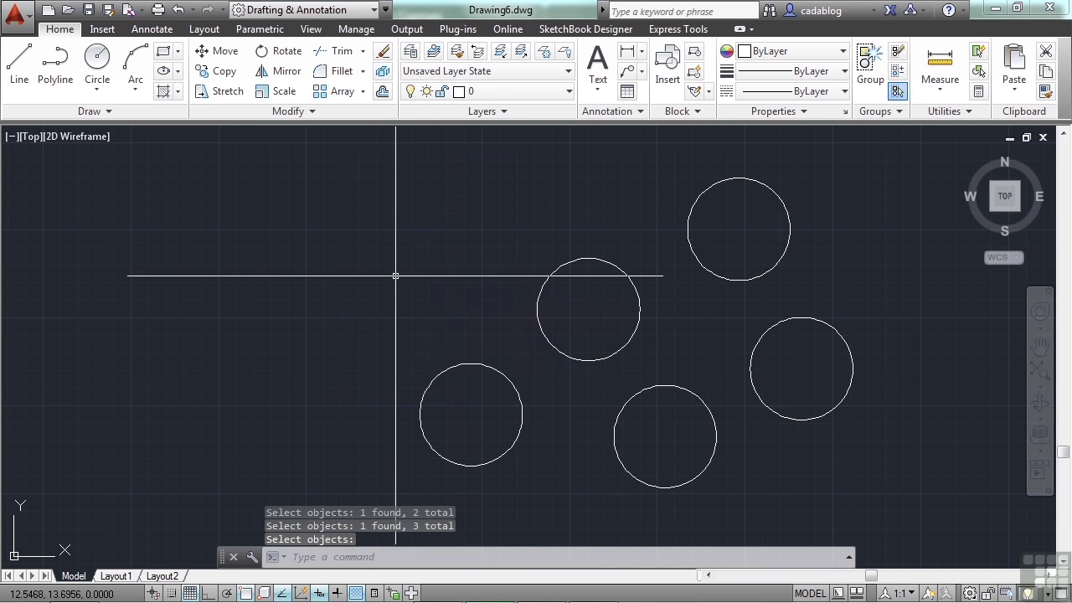
pyautogui.hotkey('ctrl', 'z')
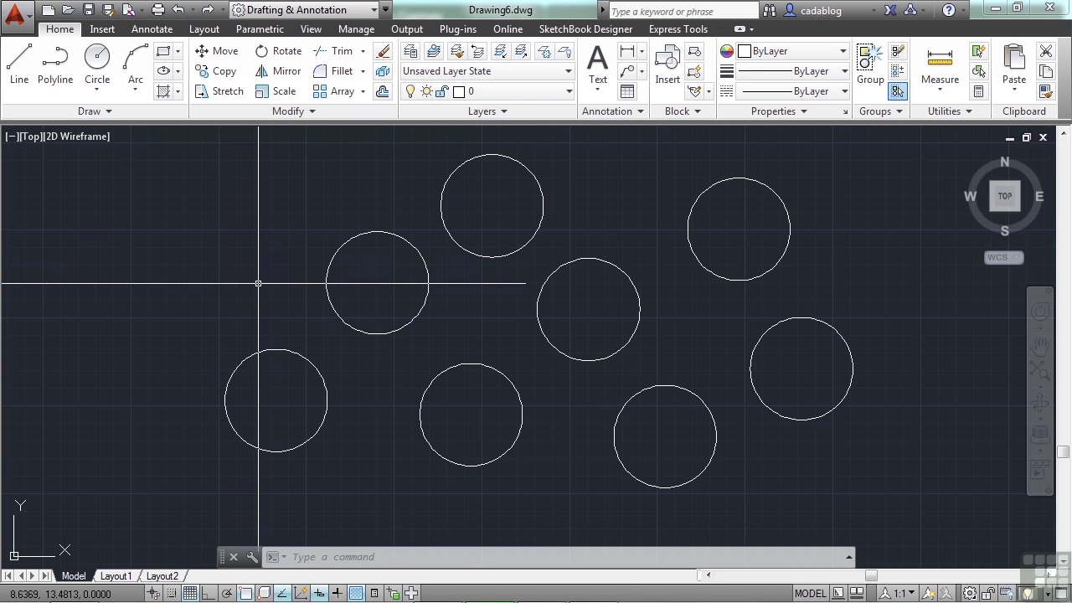
# Start Erase and window-select the two circles fully enclosed by a box over the right part of the group
pyautogui.scroll(-1, 258, 282)
pyautogui.write('e')
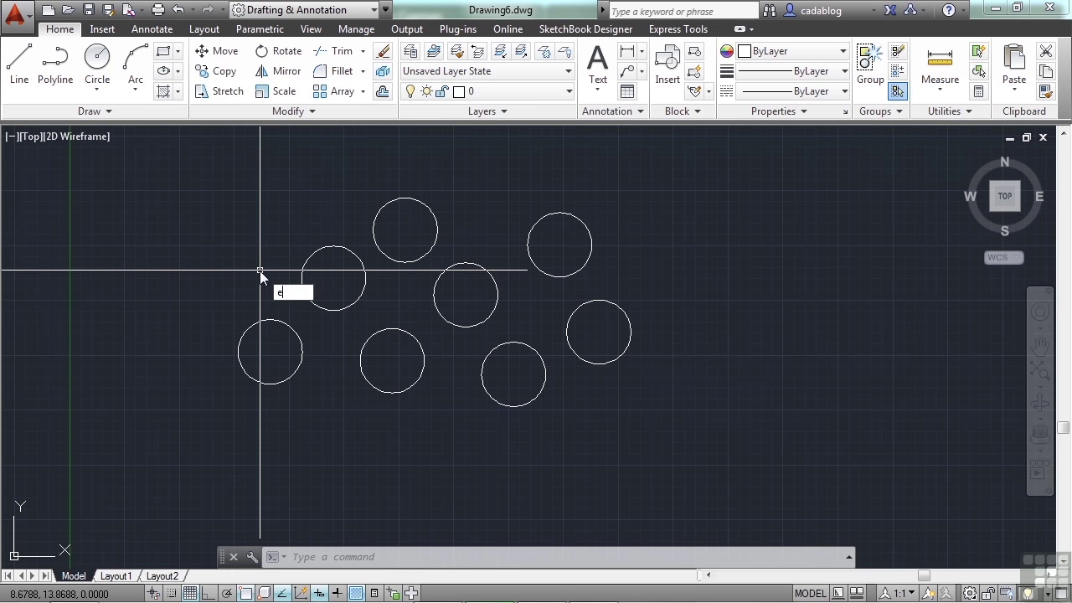
pyautogui.press('Return')
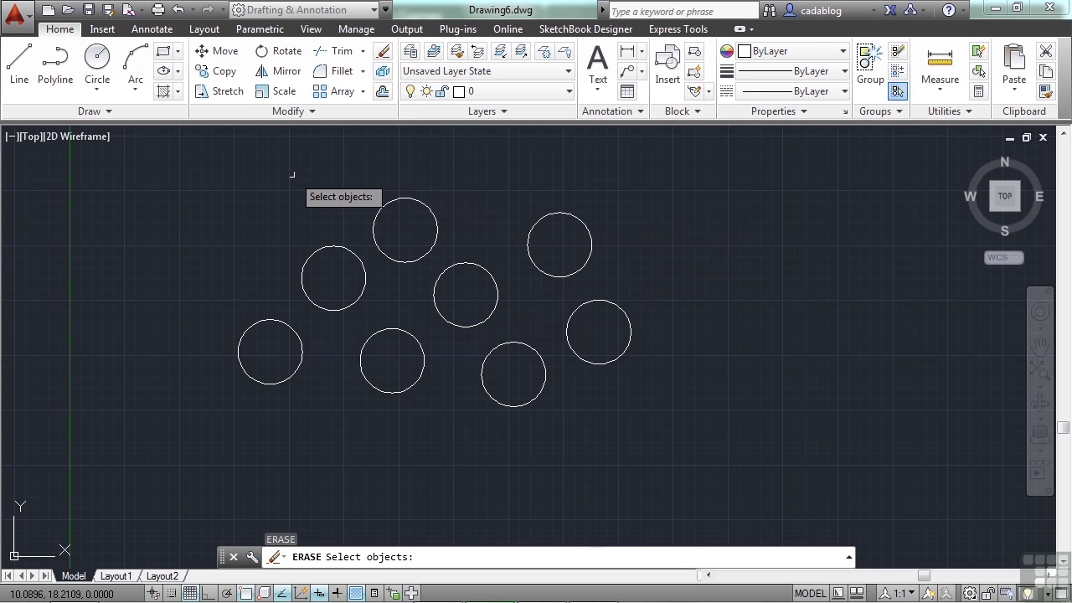
pyautogui.click(443, 165)
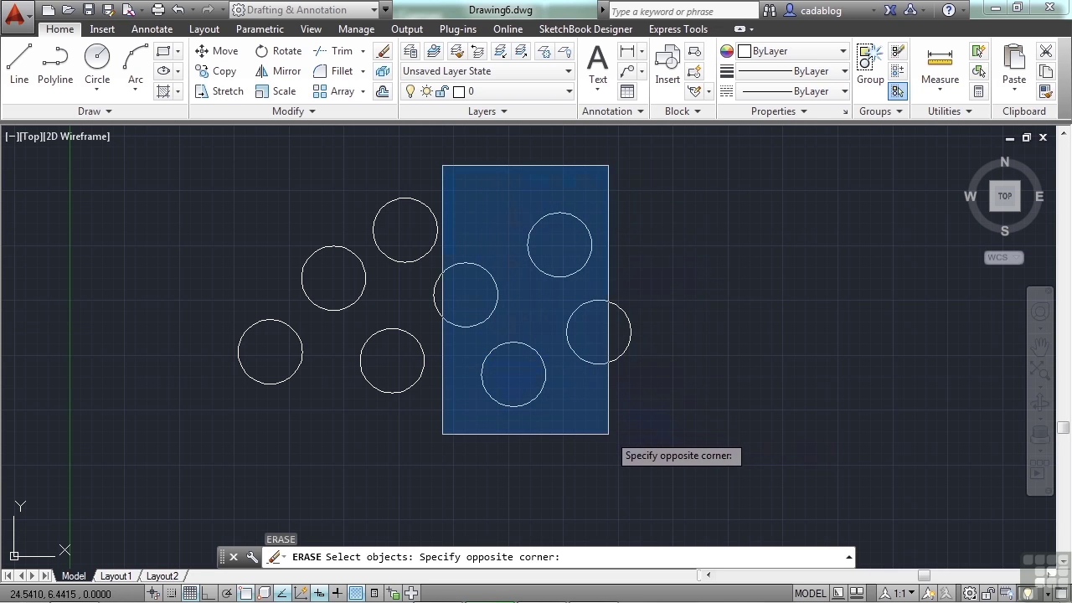
pyautogui.click(609, 434)
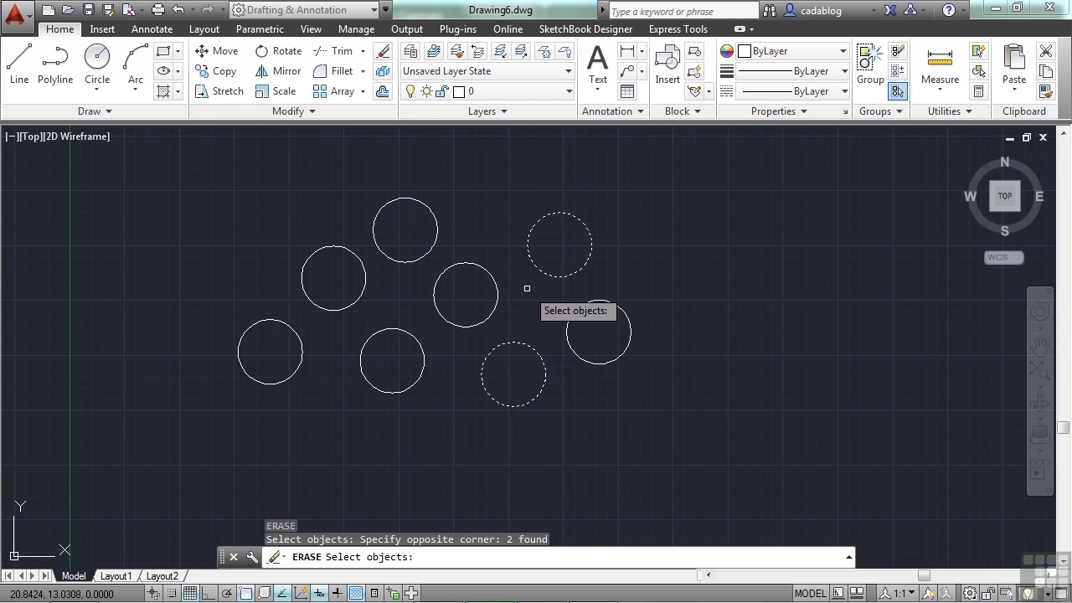
# Add the remaining circles to the erase selection using crossing windows and a single pick of the leftmost circle, and cancel the erasure
pyautogui.click(483, 201)
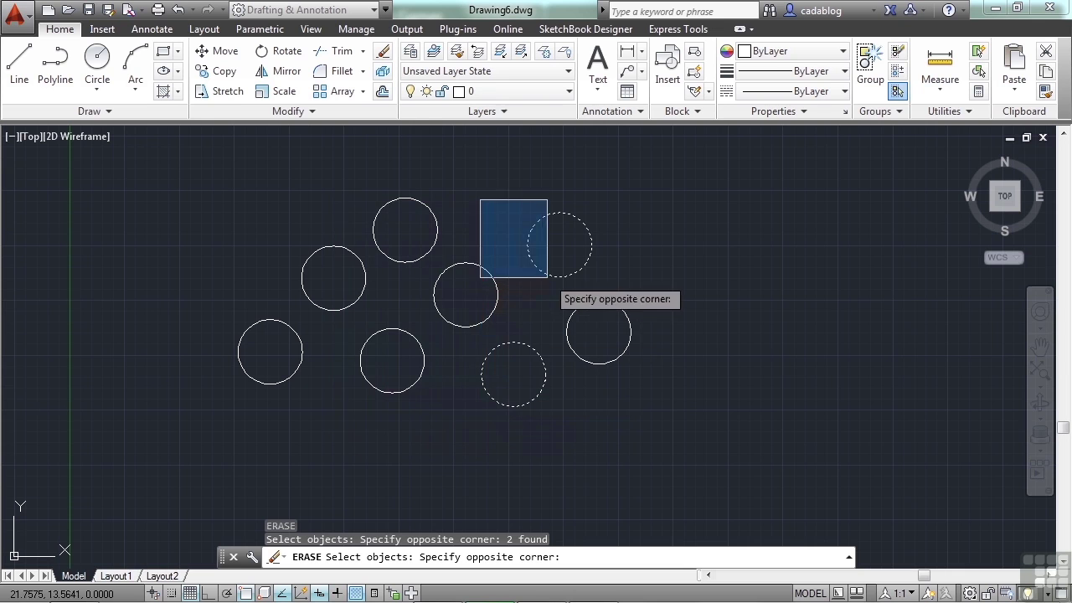
pyautogui.click(325, 421)
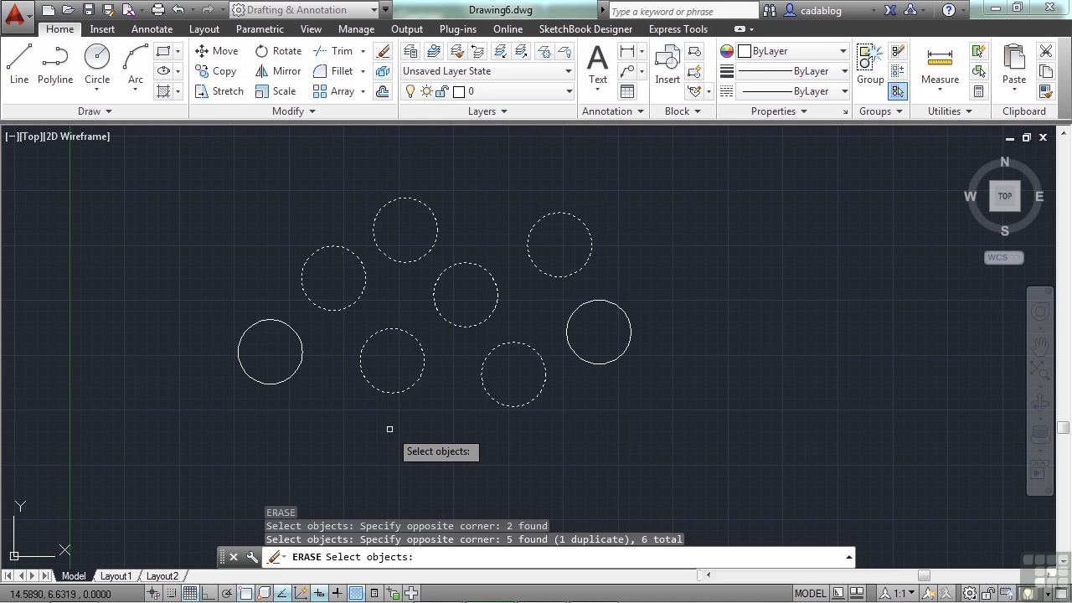
pyautogui.click(278, 381)
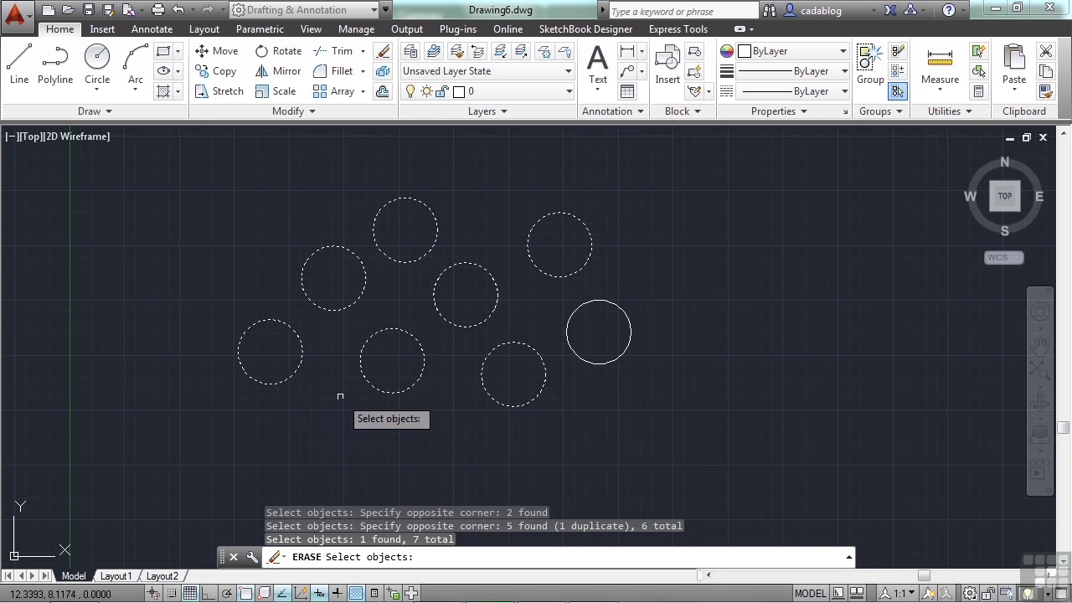
pyautogui.click(725, 158)
pyautogui.click(291, 358)
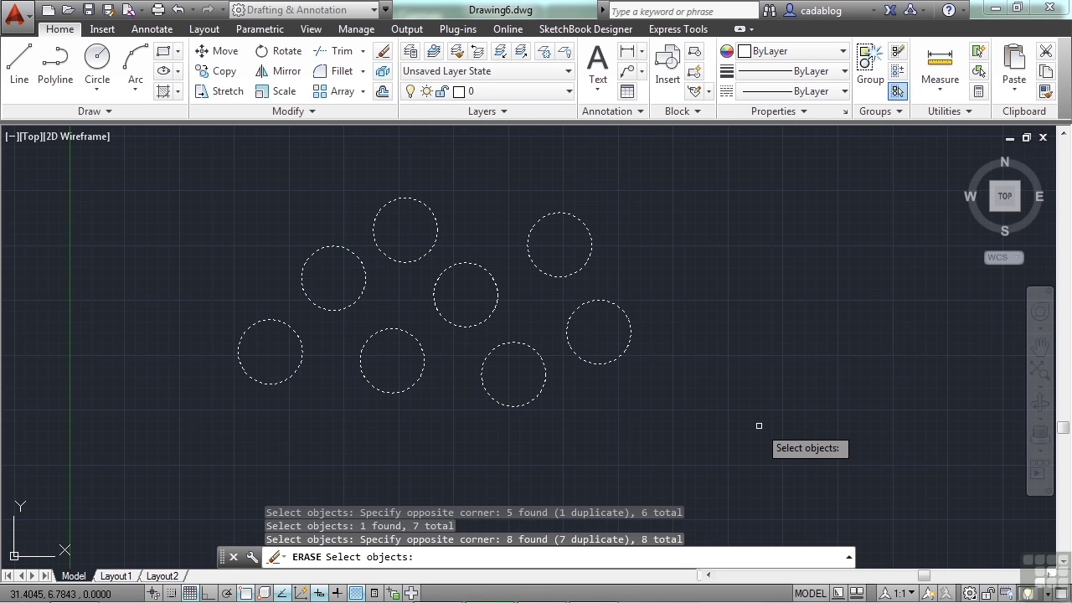
pyautogui.press('Escape')
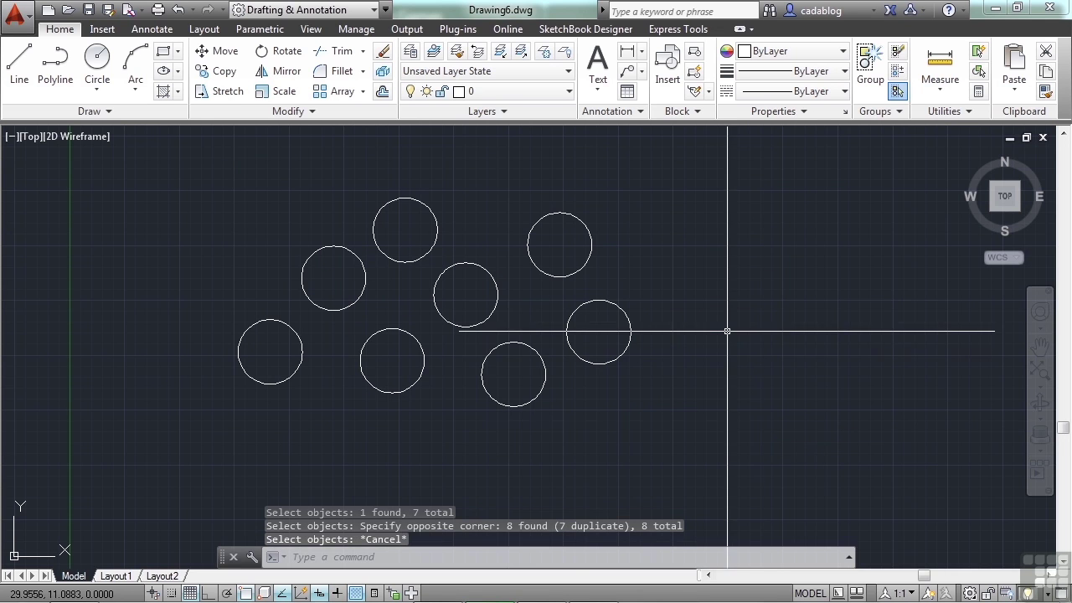
# Select every object for erasing with the All option, and cancel the erasure
pyautogui.write('erase')
pyautogui.press('Return')
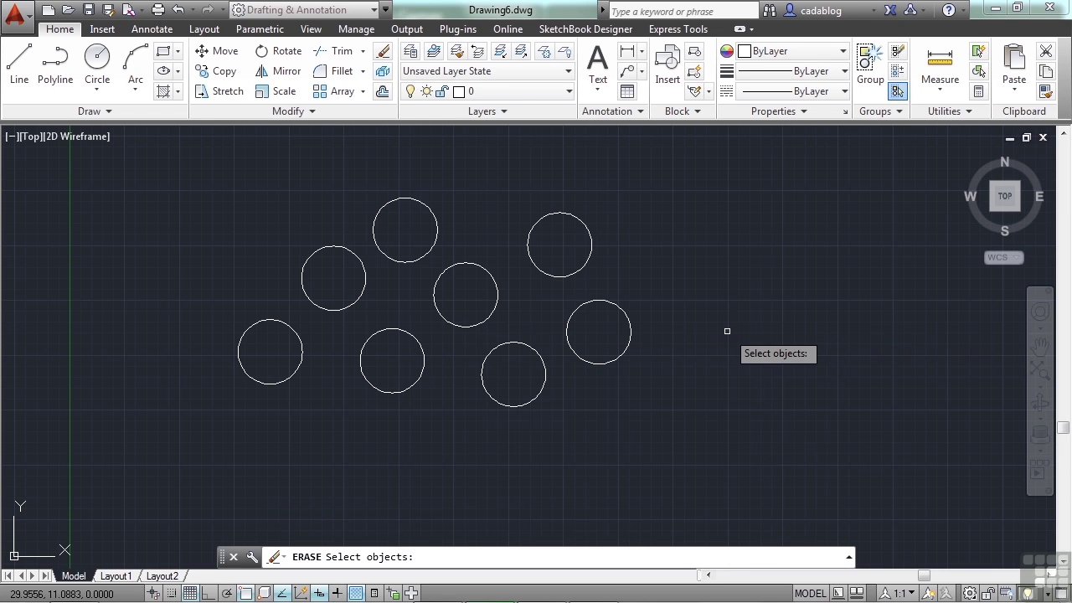
pyautogui.write('all')
pyautogui.press('Return')
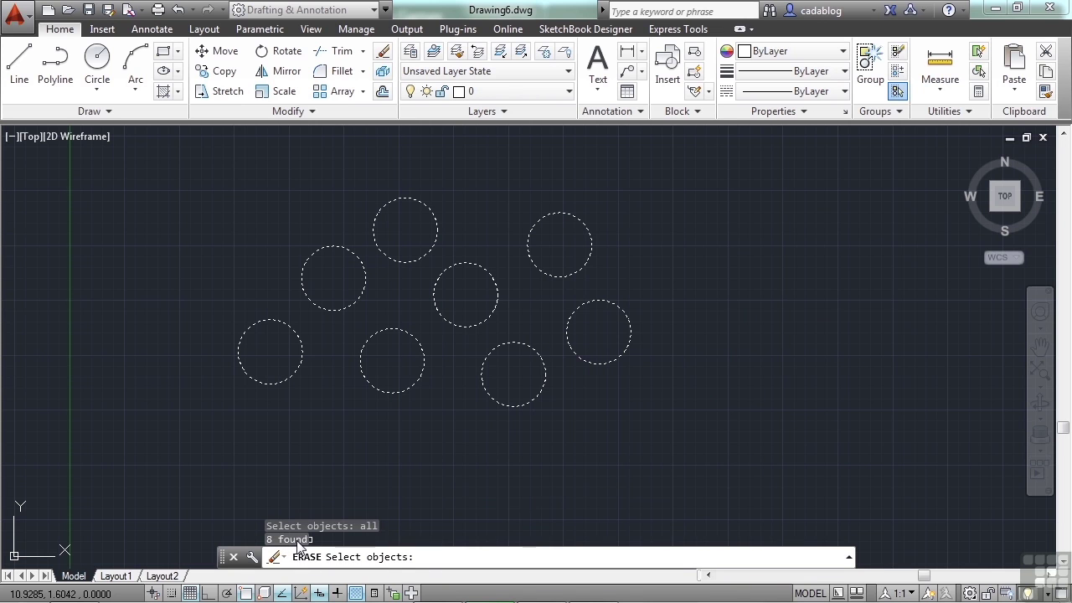
pyautogui.press('Escape')
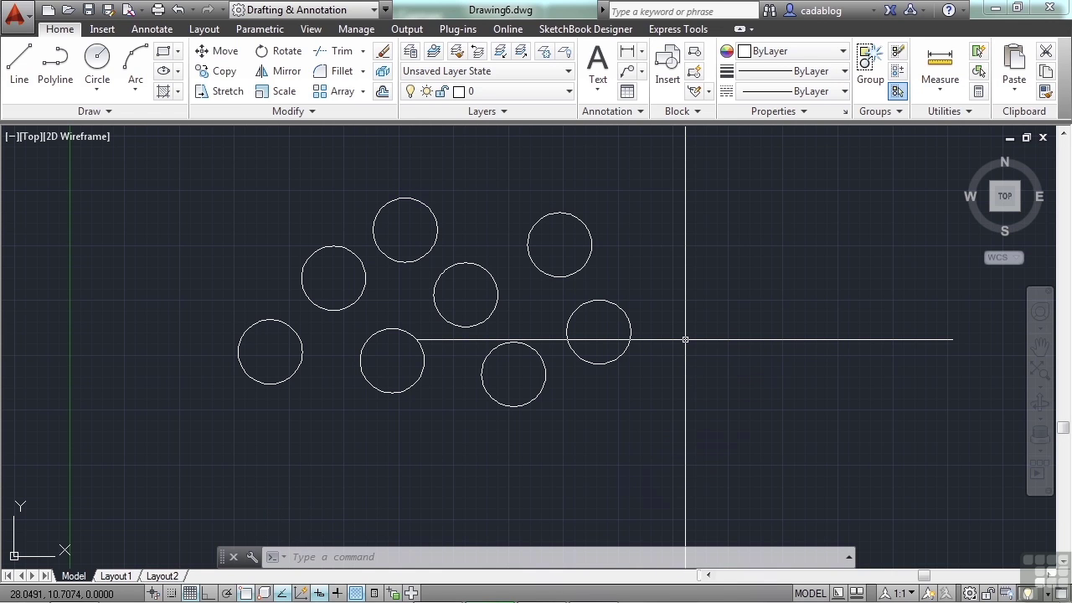
# Erase the five circles crossed by a zigzag Fence line running from above the group to its right side, and undo the erasure
pyautogui.write('erase')
pyautogui.press('Return')
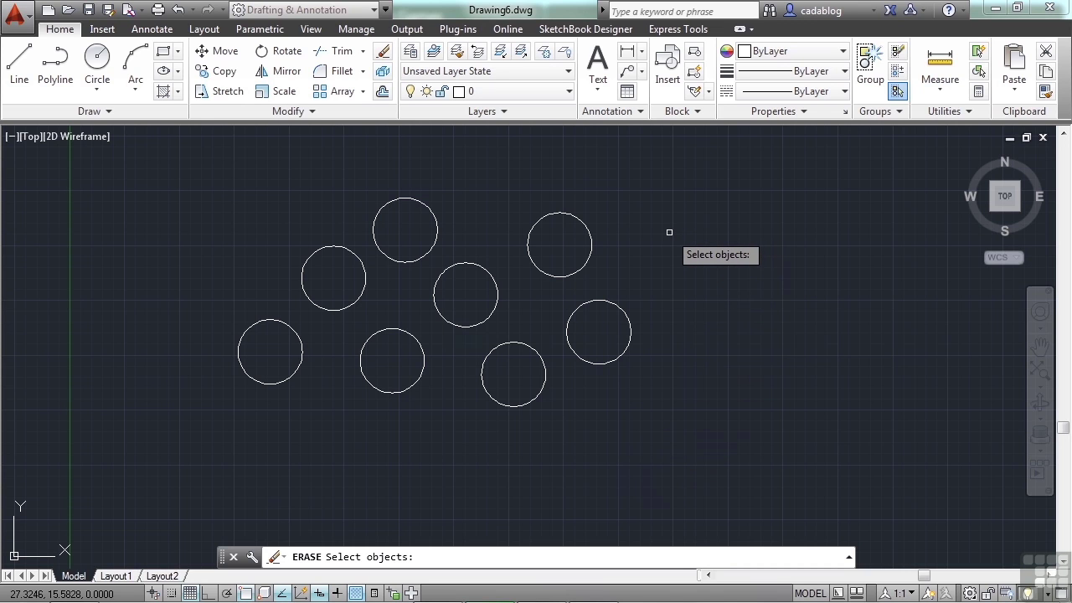
pyautogui.write('f')
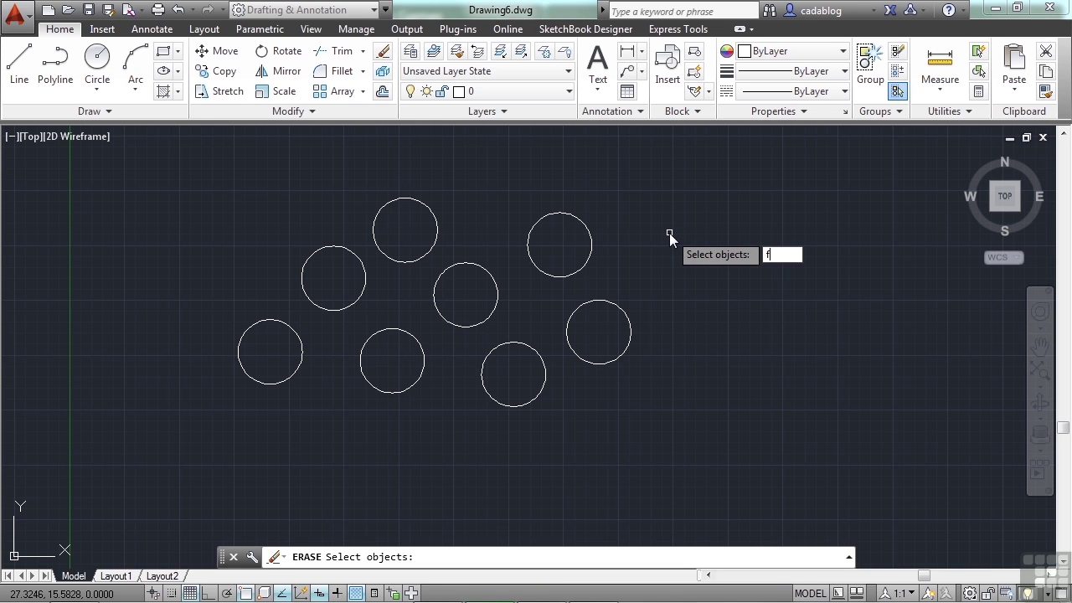
pyautogui.press('Return')
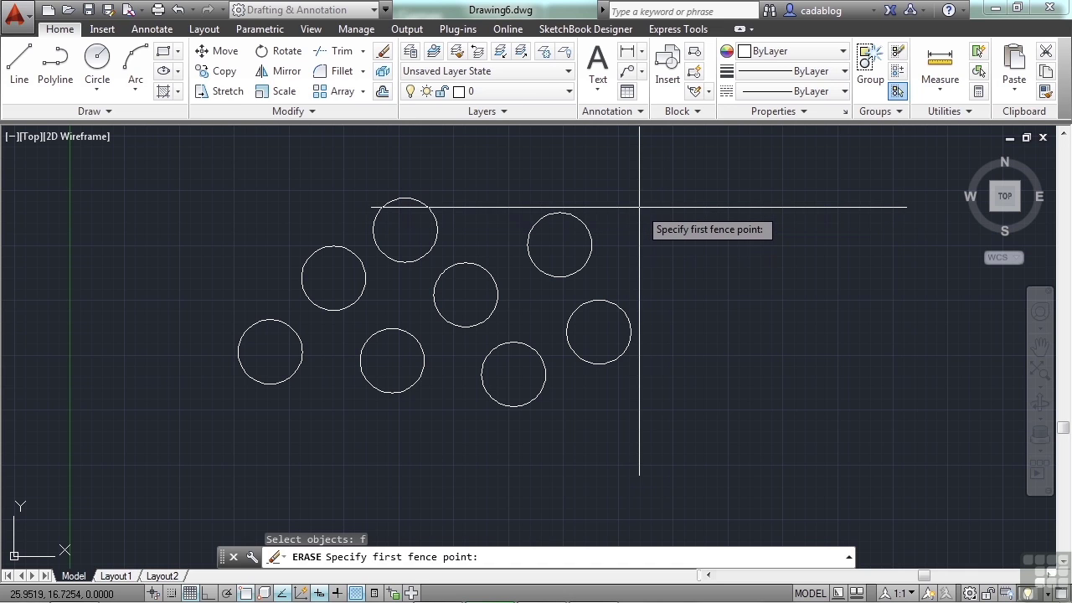
pyautogui.click(496, 182)
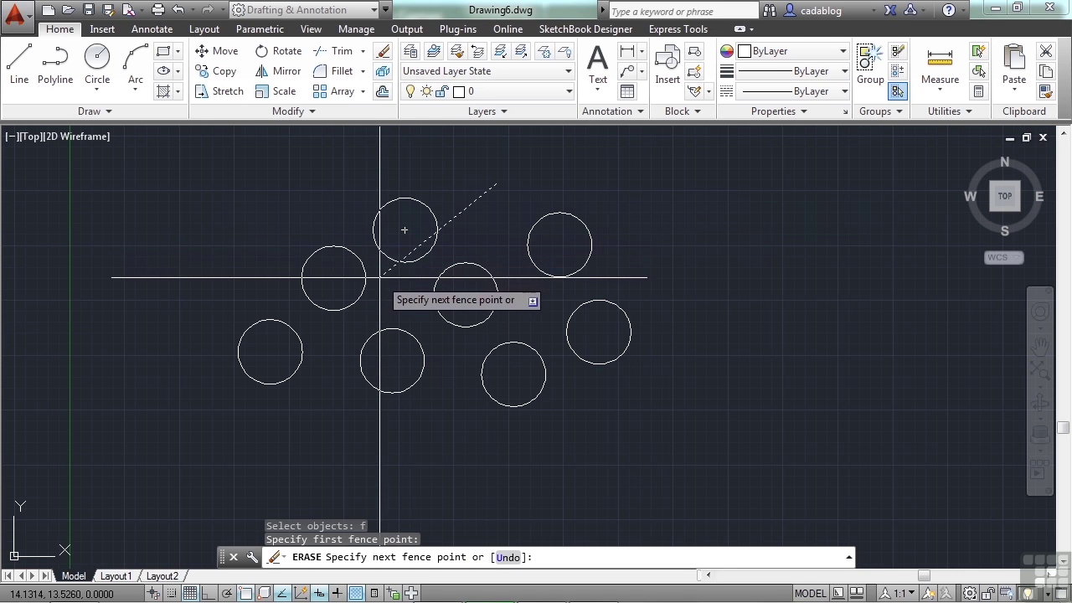
pyautogui.click(337, 286)
pyautogui.click(269, 351)
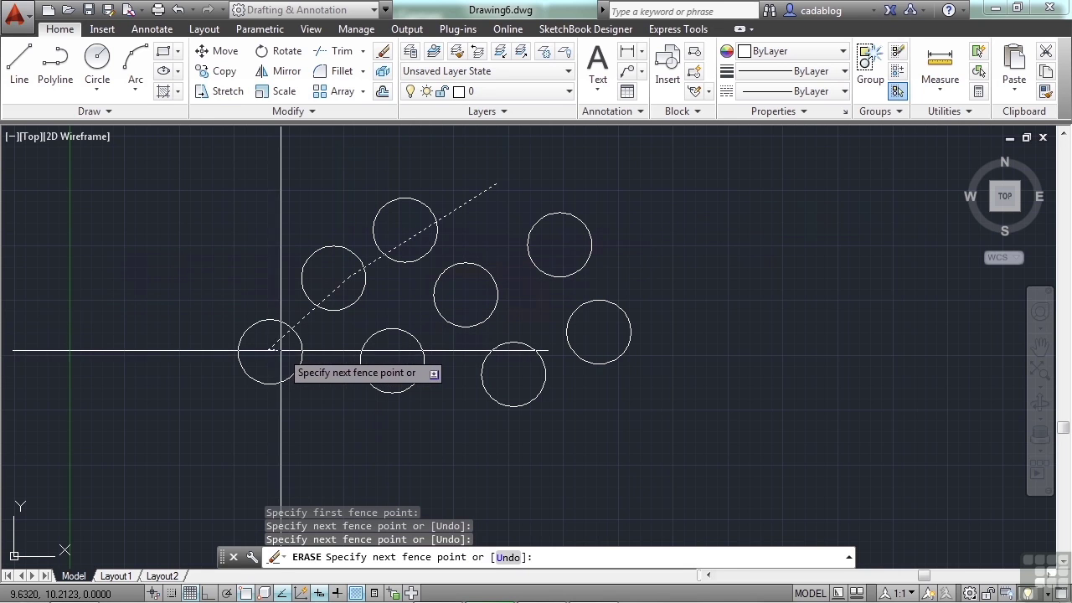
pyautogui.click(428, 445)
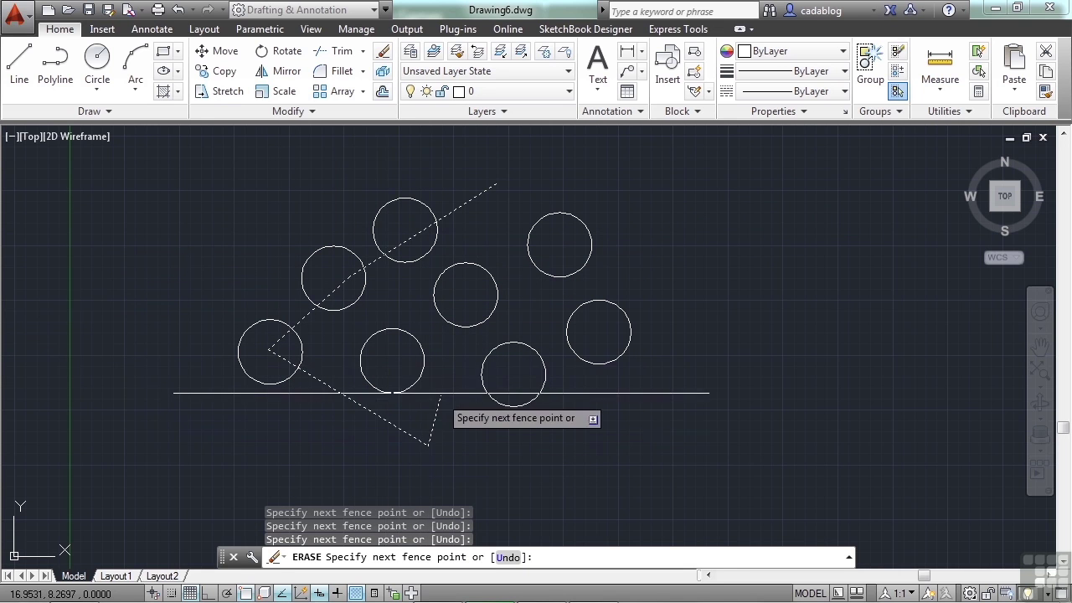
pyautogui.click(467, 287)
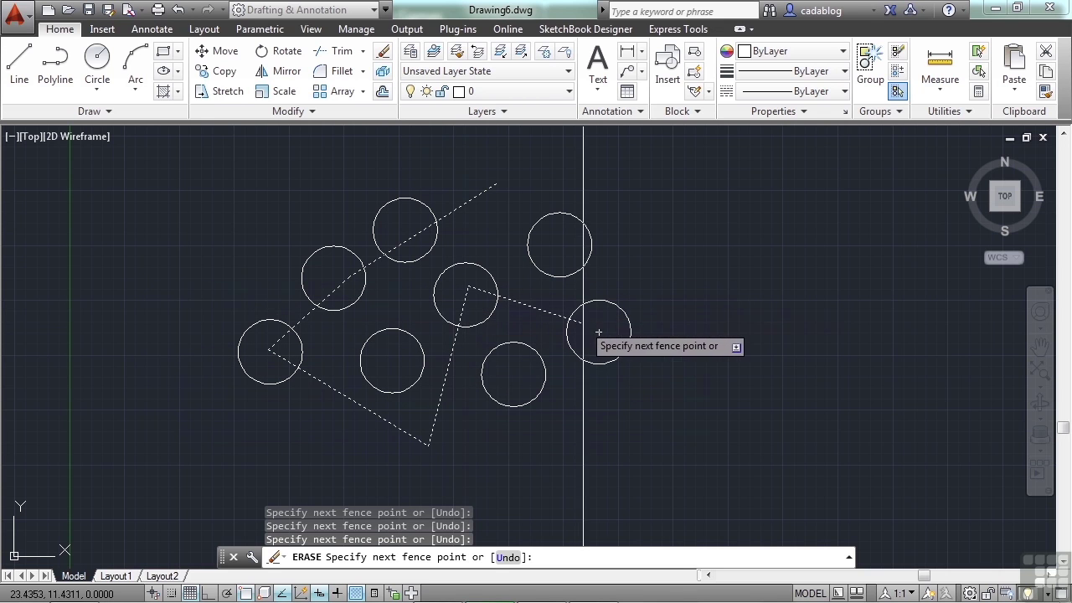
pyautogui.click(598, 332)
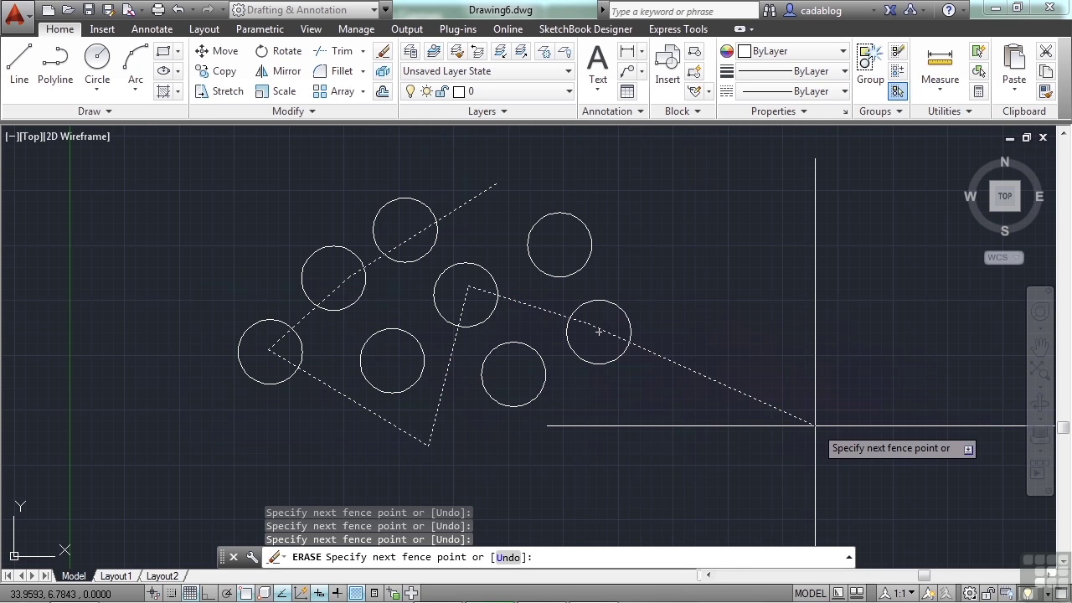
pyautogui.press('Return')
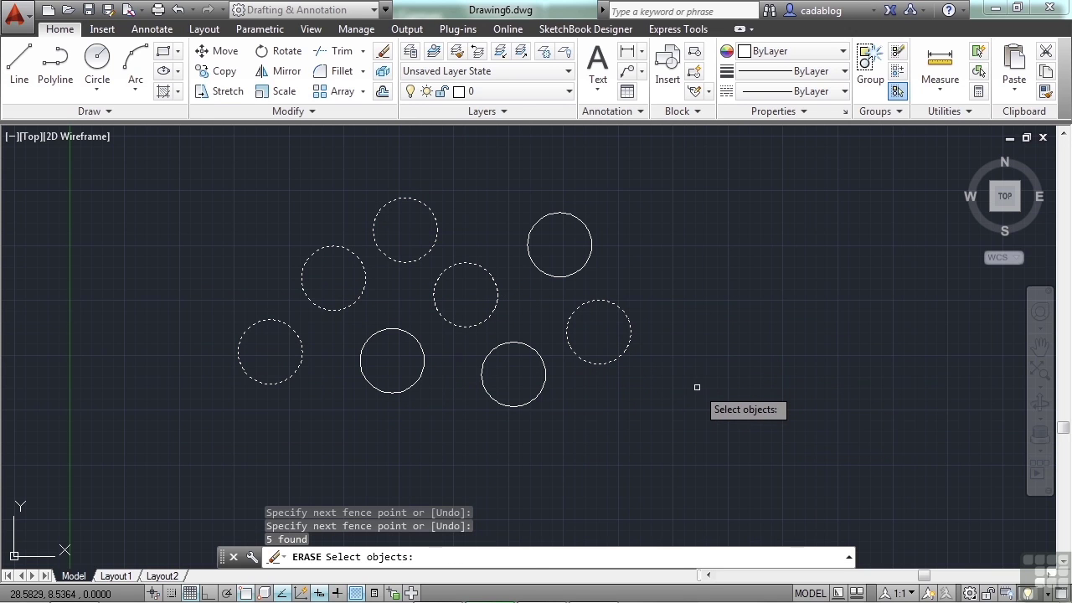
pyautogui.press('Return')
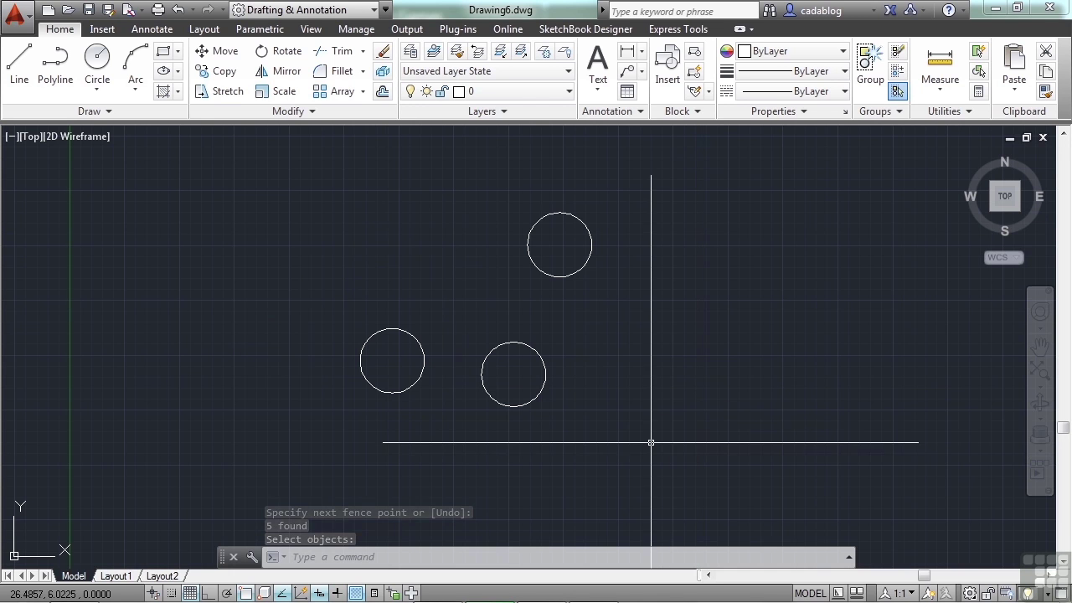
pyautogui.hotkey('ctrl', 'z')
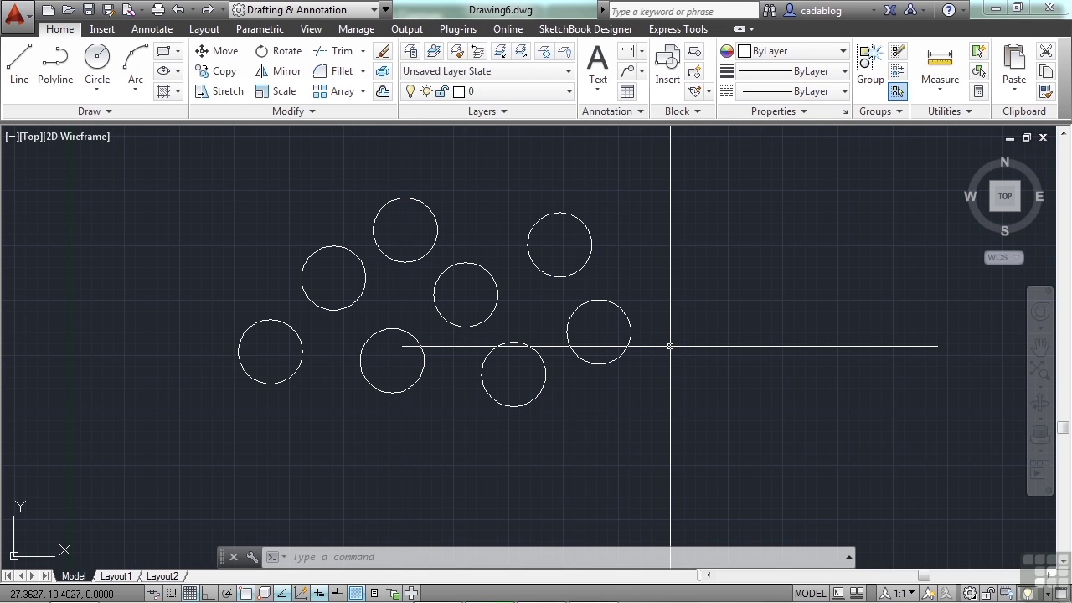
# Start Erase and select the upper-right circle by fully enclosing it in an irregular Window Polygon (WP)
pyautogui.write('erase')
pyautogui.press('Return')
pyautogui.write('wp')
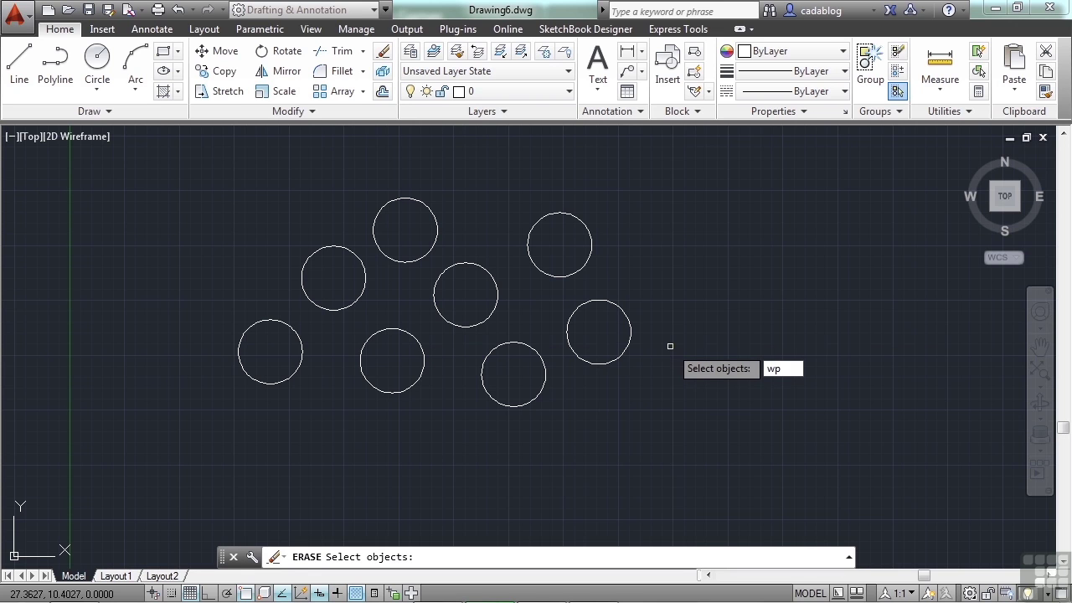
pyautogui.press('Return')
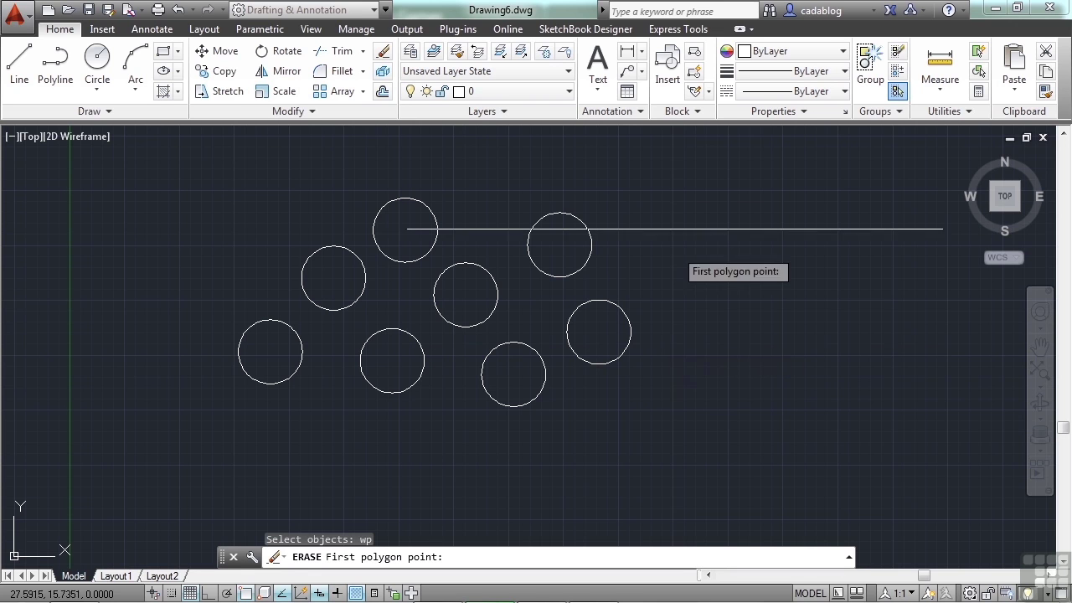
pyautogui.click(480, 196)
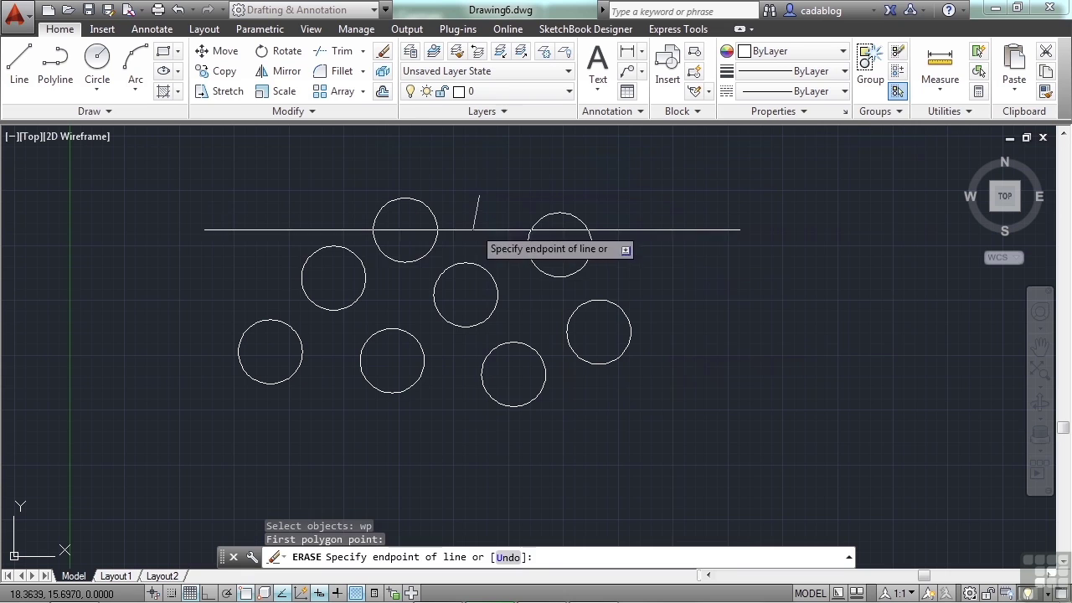
pyautogui.click(463, 293)
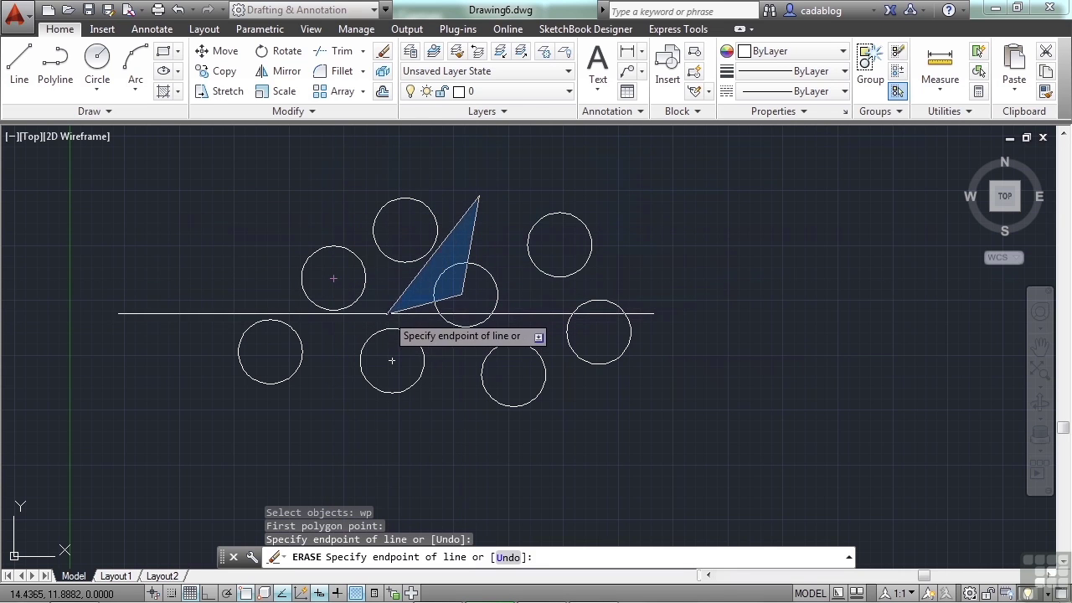
pyautogui.click(336, 177)
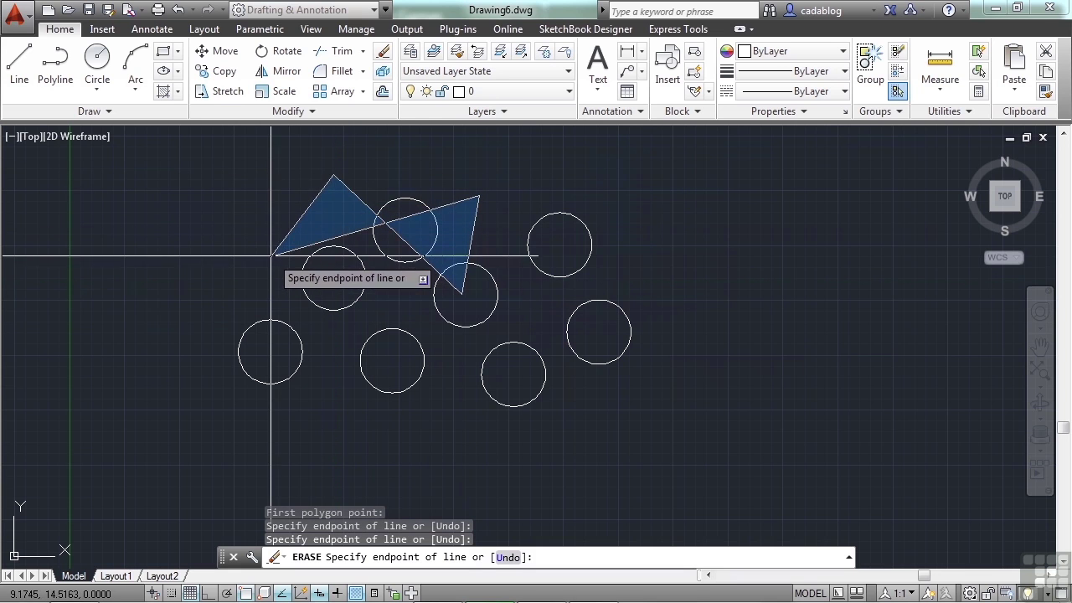
pyautogui.click(455, 172)
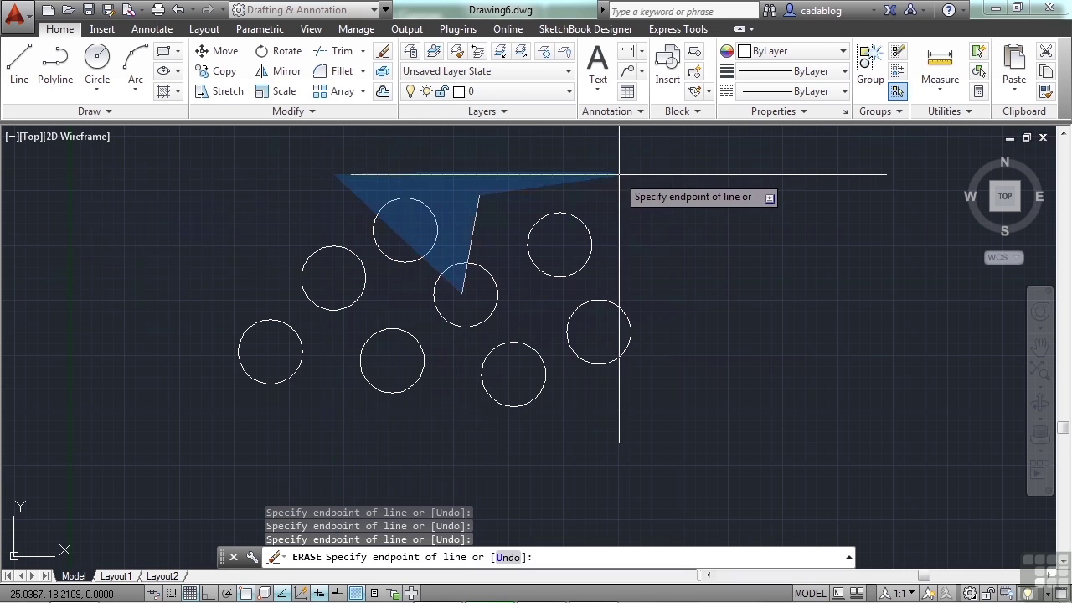
pyautogui.click(677, 272)
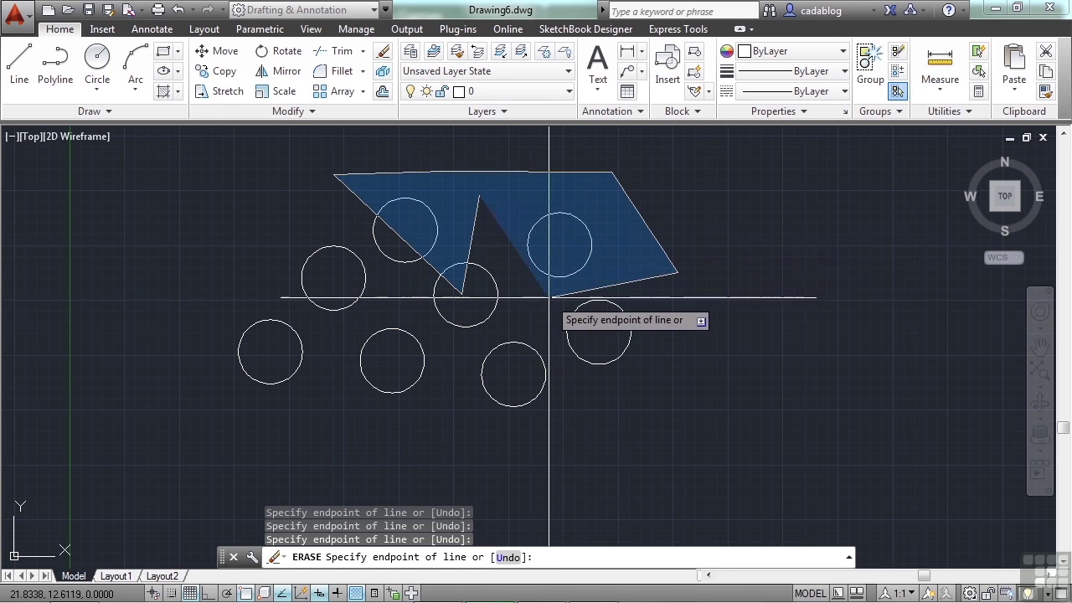
pyautogui.click(546, 297)
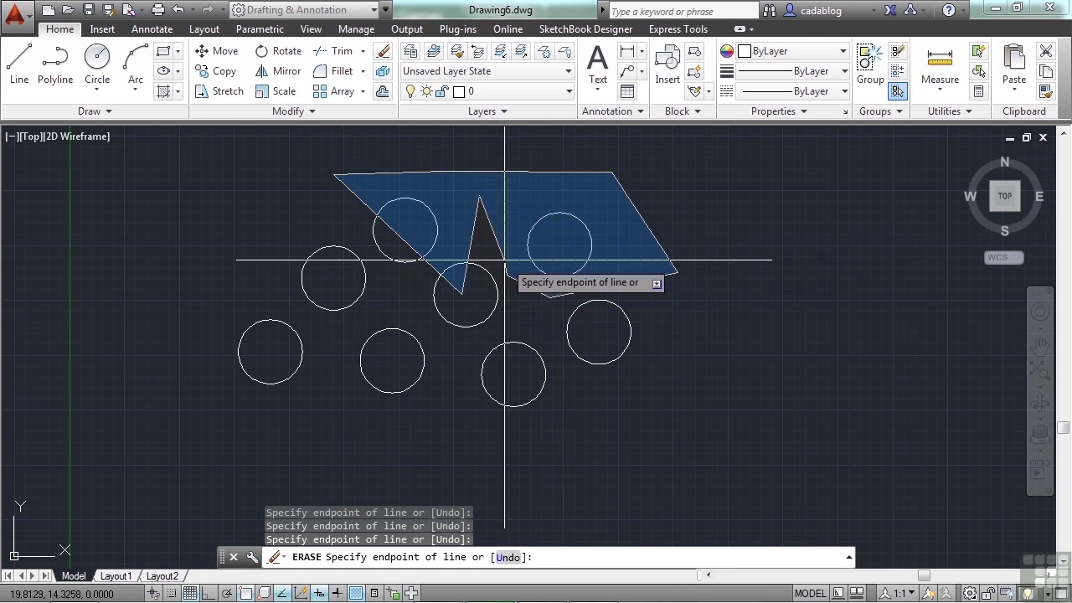
pyautogui.click(508, 273)
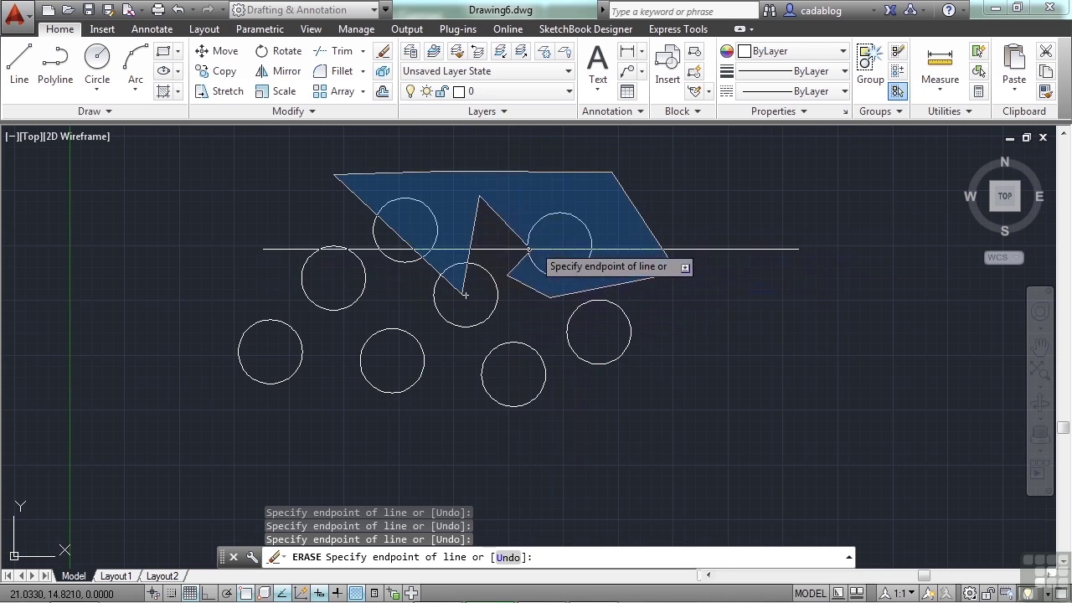
pyautogui.press('Return')
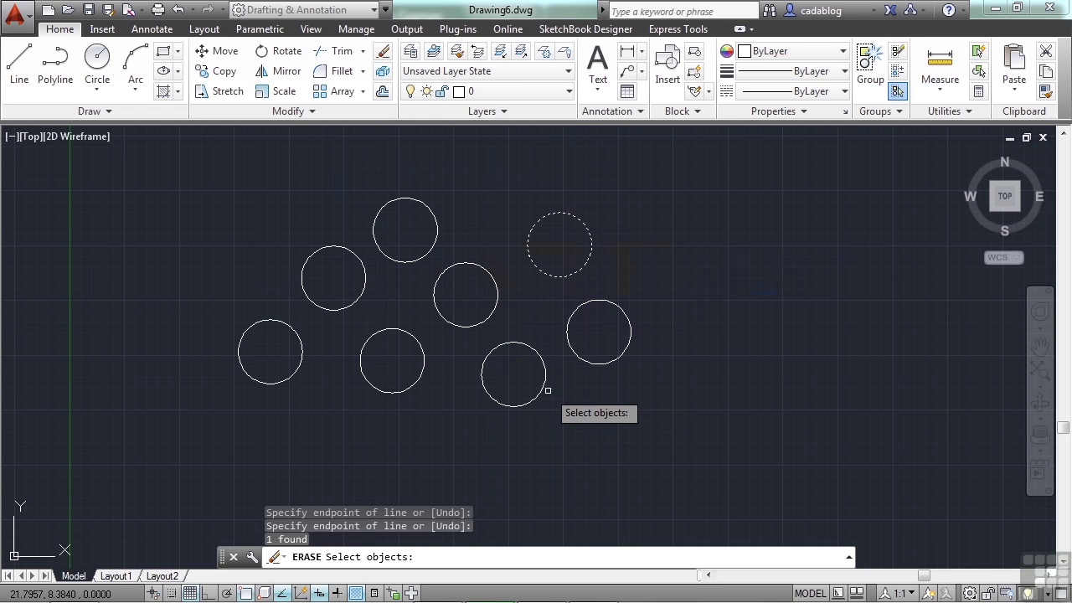
# Add five more circles to the erase selection with a Crossing Polygon (CP), leaving out the two lower-left circles, and cancel the erasure
pyautogui.write('cp')
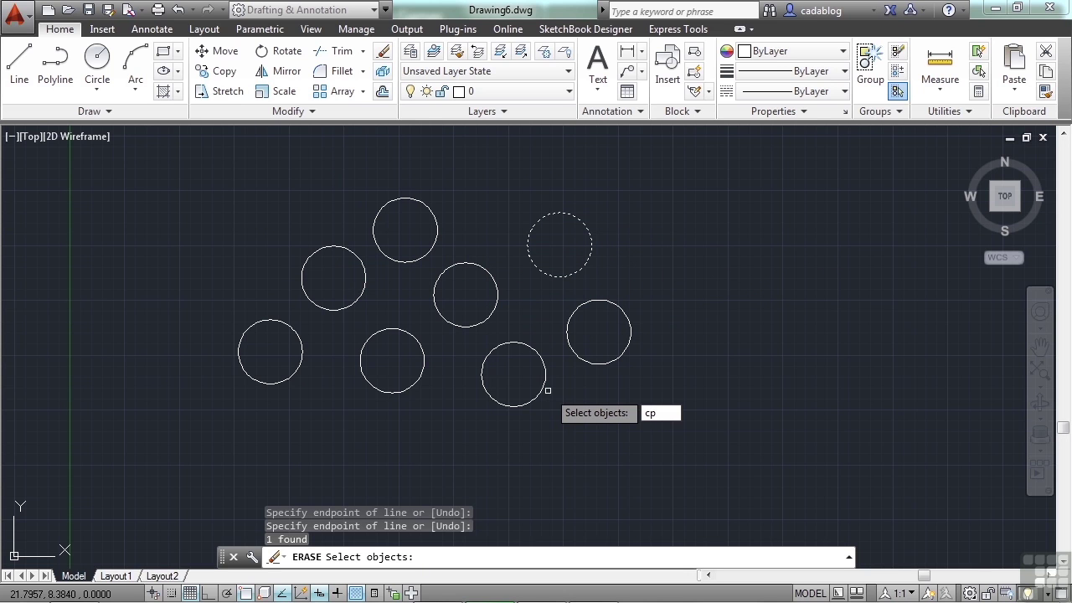
pyautogui.press('Return')
pyautogui.click(512, 317)
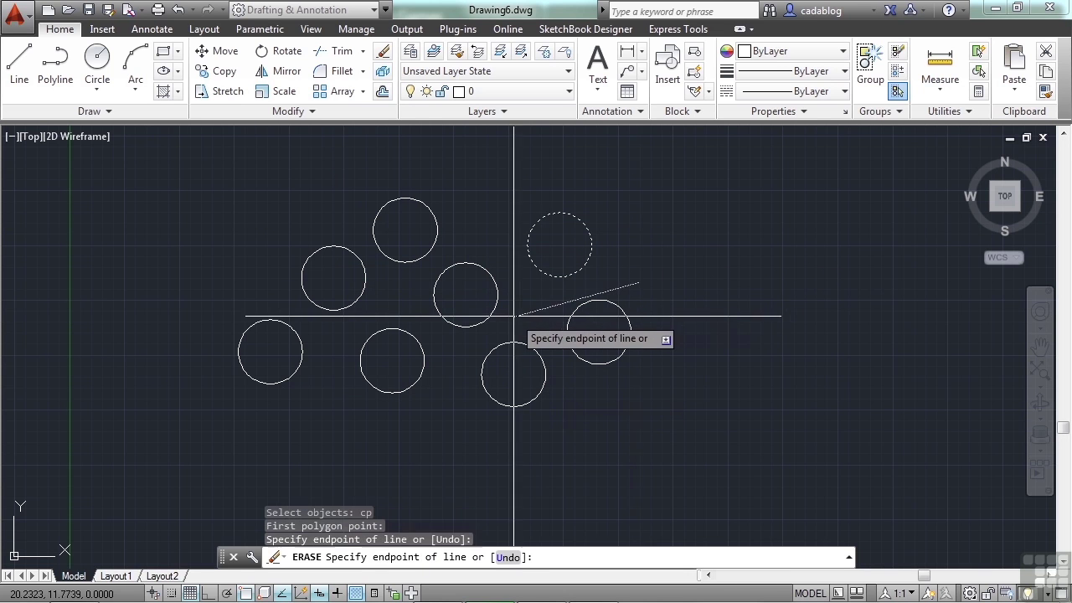
pyautogui.click(457, 295)
pyautogui.click(408, 232)
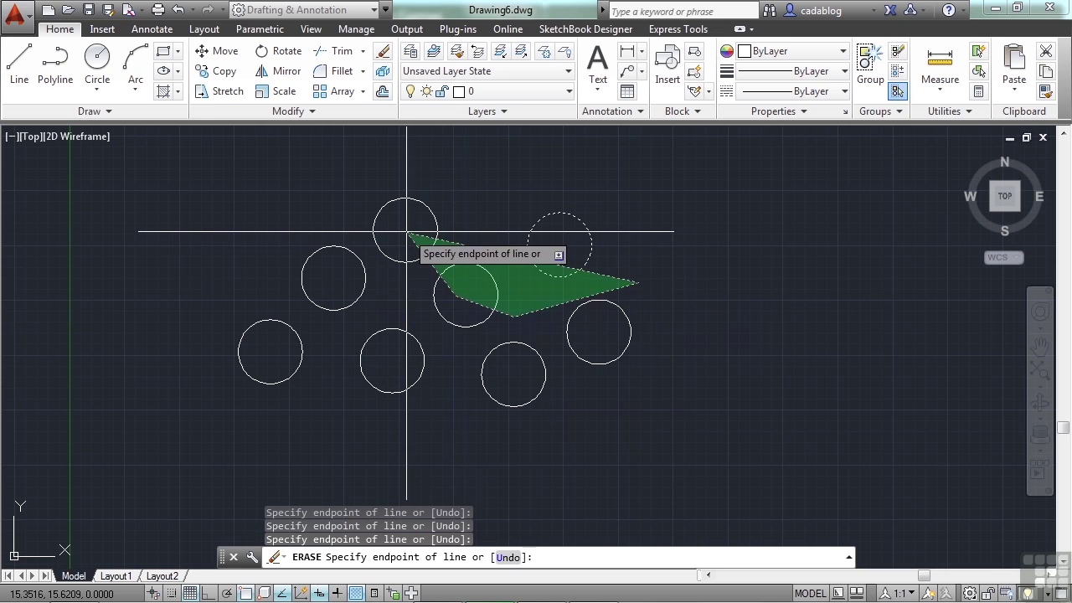
pyautogui.click(325, 290)
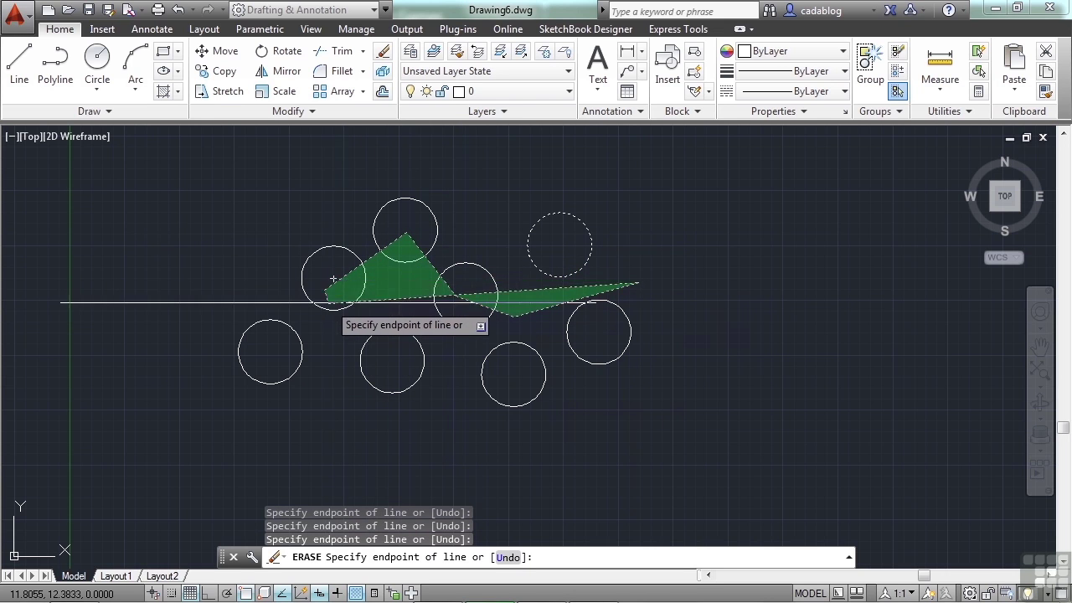
pyautogui.click(385, 308)
pyautogui.click(385, 309)
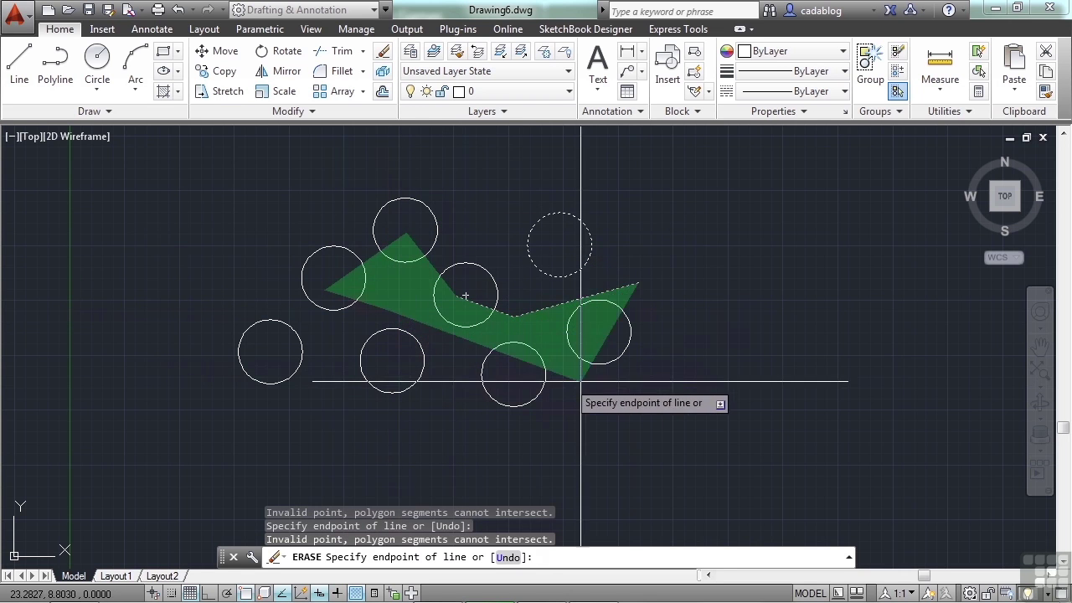
pyautogui.press('Return')
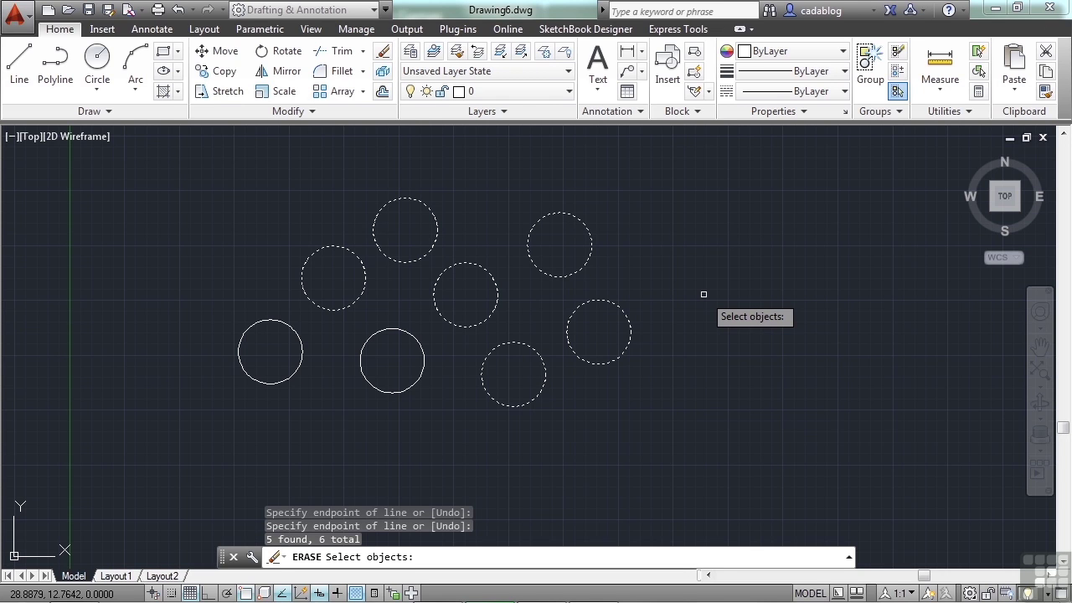
pyautogui.press('Escape')
# Start Erase, pick the upper-right and central circles, and add all the remaining circles using crossing windows
pyautogui.write('erase')
pyautogui.press('Return')
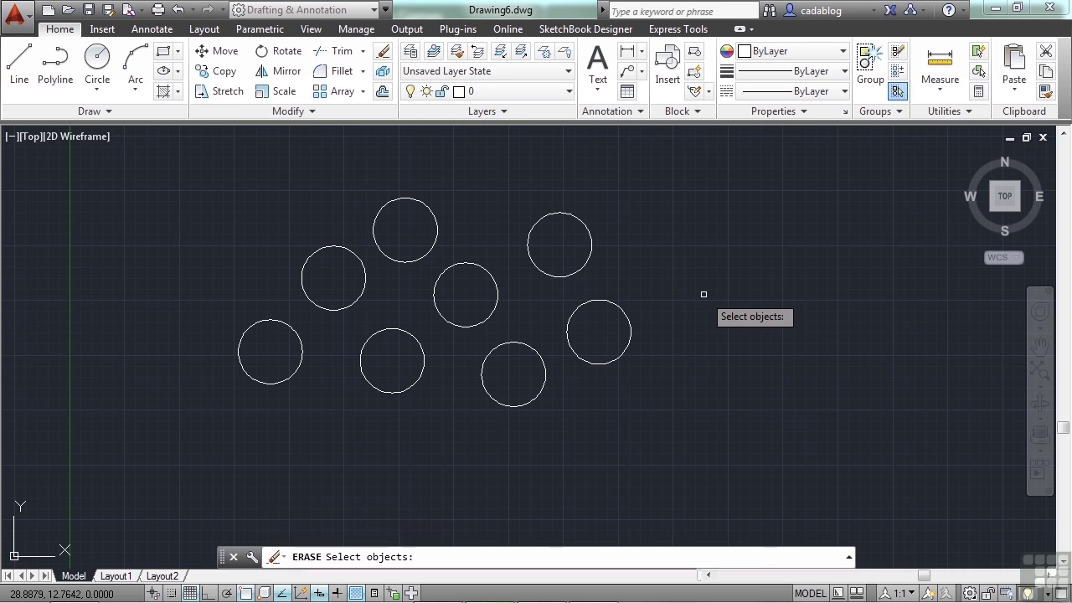
pyautogui.click(571, 275)
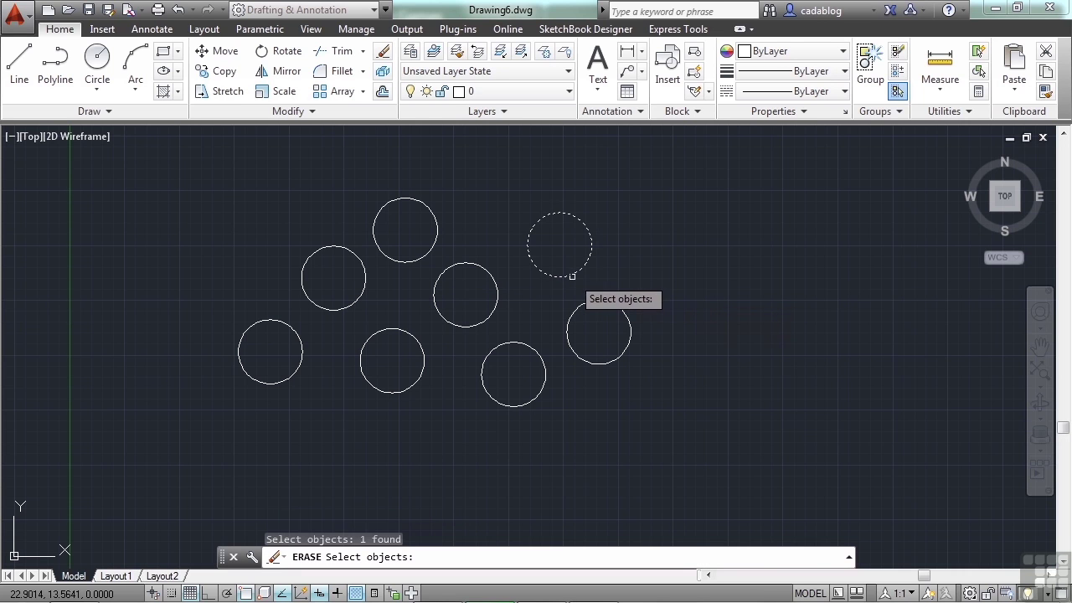
pyautogui.click(498, 295)
pyautogui.click(519, 372)
pyautogui.click(393, 407)
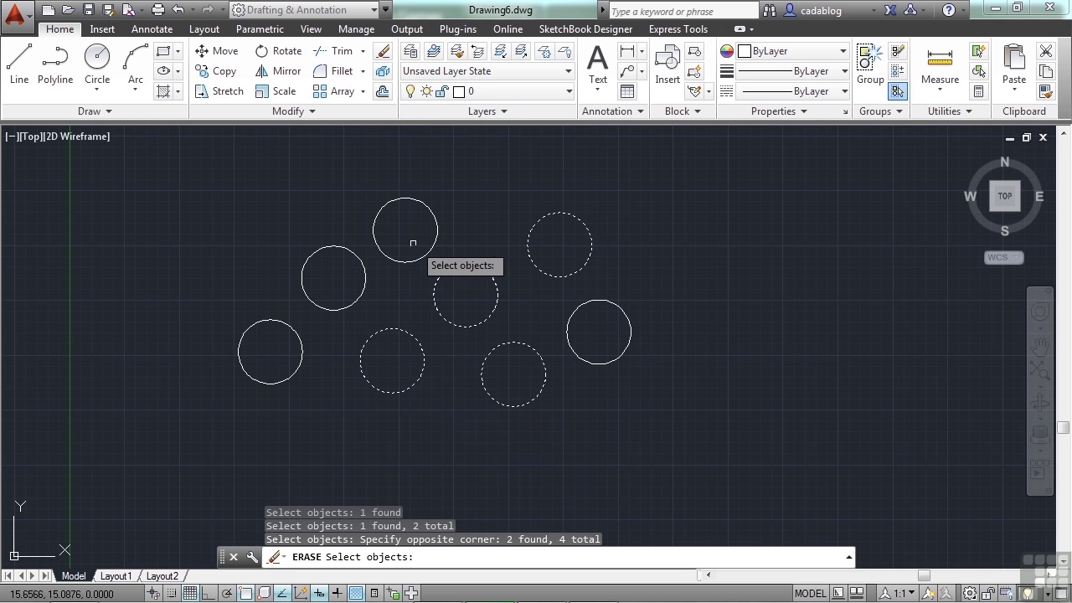
pyautogui.click(647, 191)
pyautogui.click(250, 432)
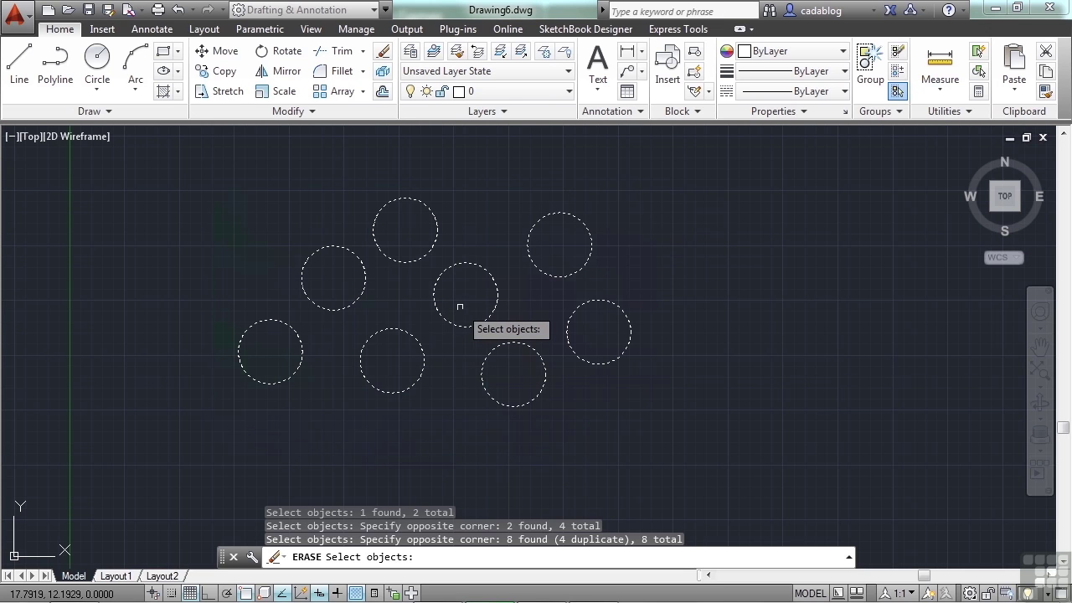
# Use the Remove option to take the central circle and the three circles along the lower row out of the erase selection
pyautogui.write('r')
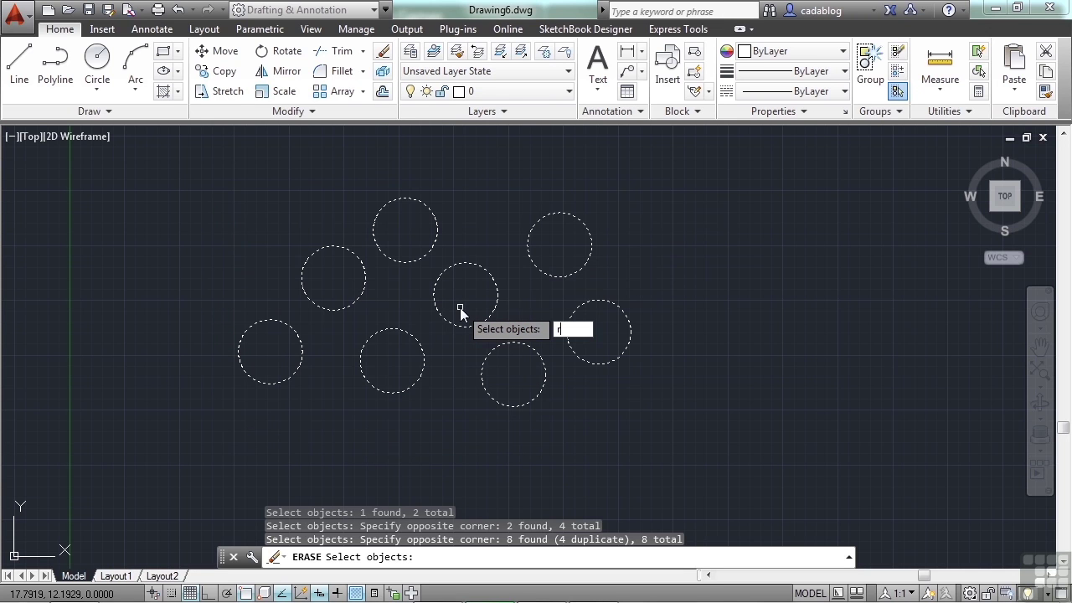
pyautogui.press('Return')
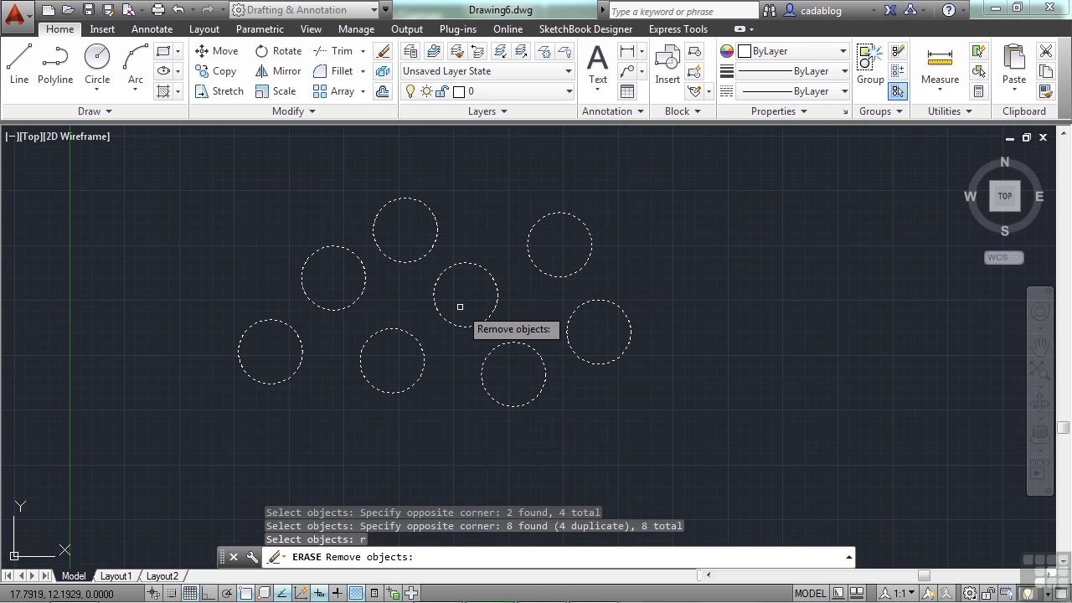
pyautogui.click(476, 266)
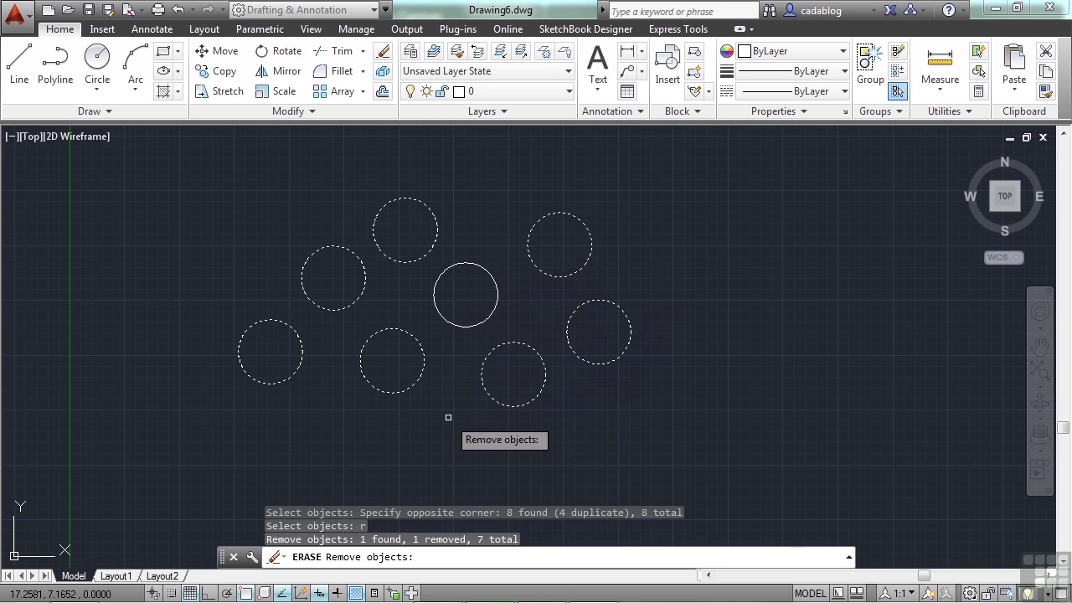
pyautogui.click(517, 424)
pyautogui.click(274, 356)
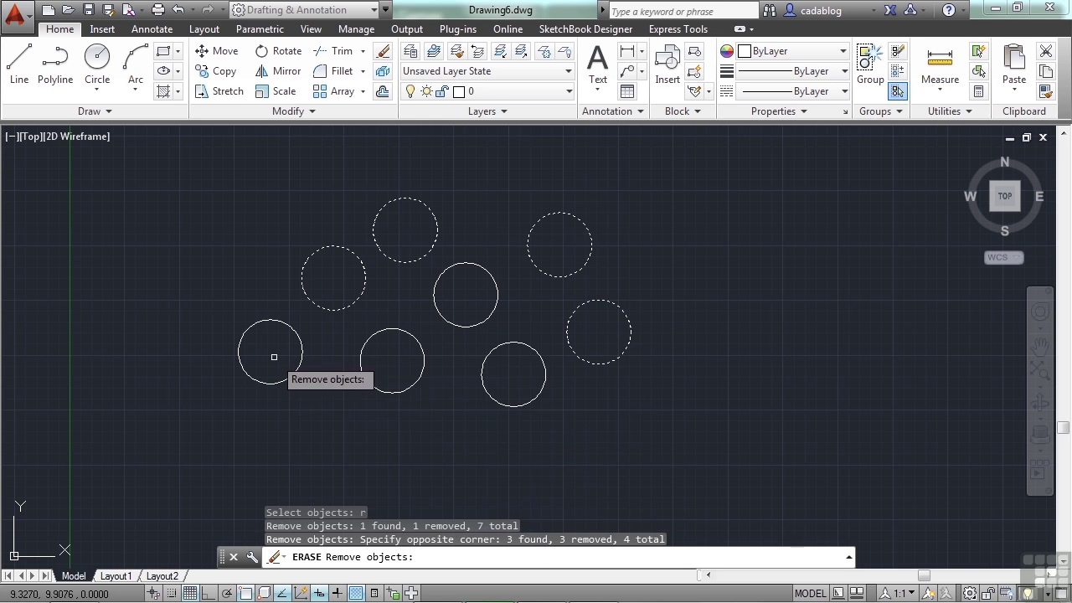
# Take the two upper-left circles and the upper-right circle out of the erase selection with a Fence line crossing them
pyautogui.write('f')
pyautogui.press('Return')
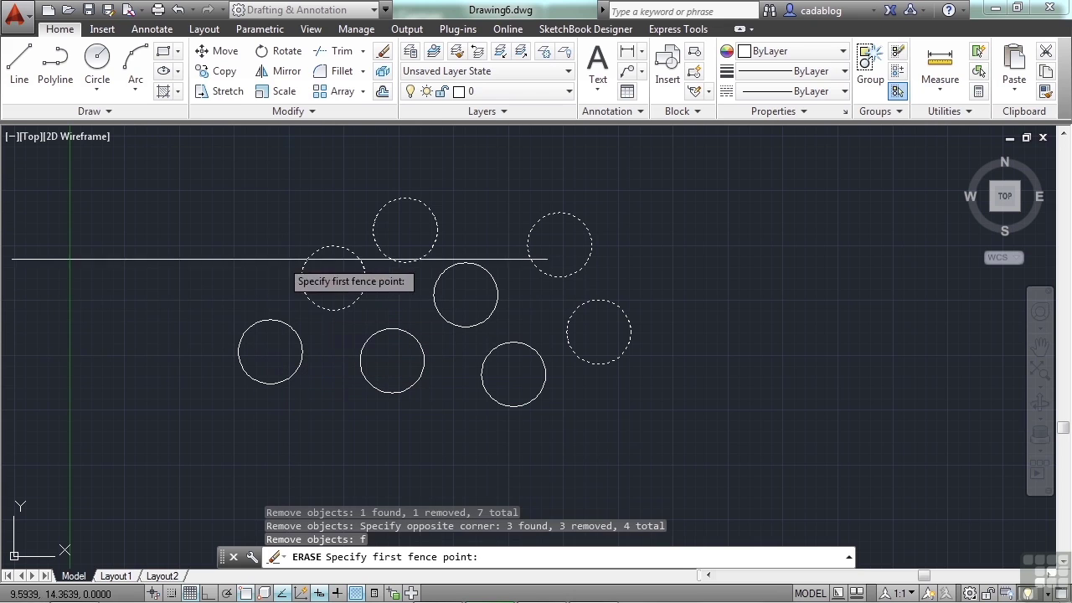
pyautogui.click(261, 274)
pyautogui.click(339, 276)
pyautogui.click(459, 193)
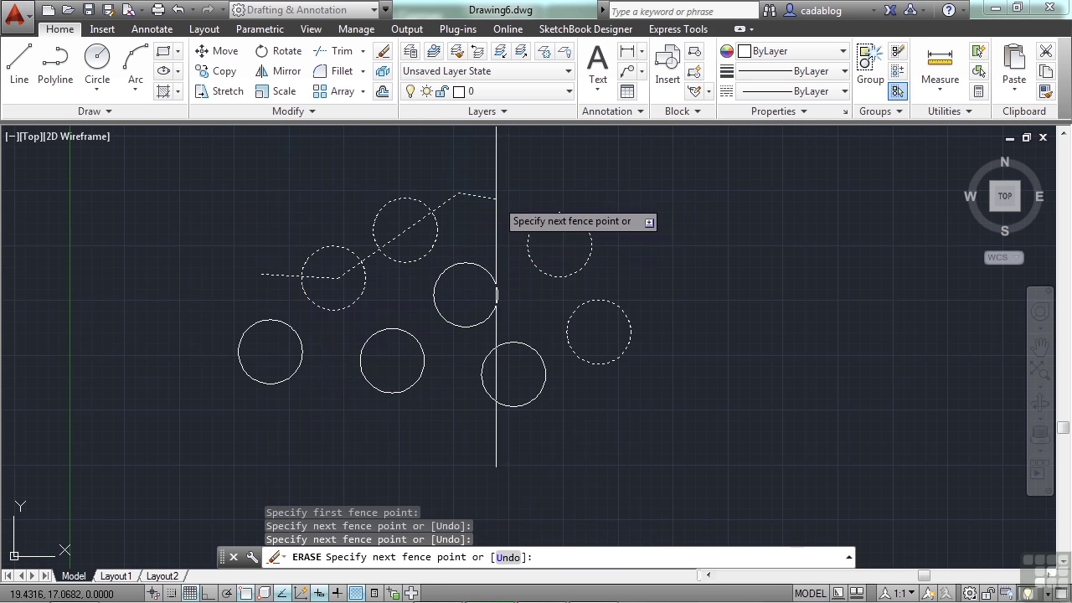
pyautogui.click(597, 247)
pyautogui.press('Return')
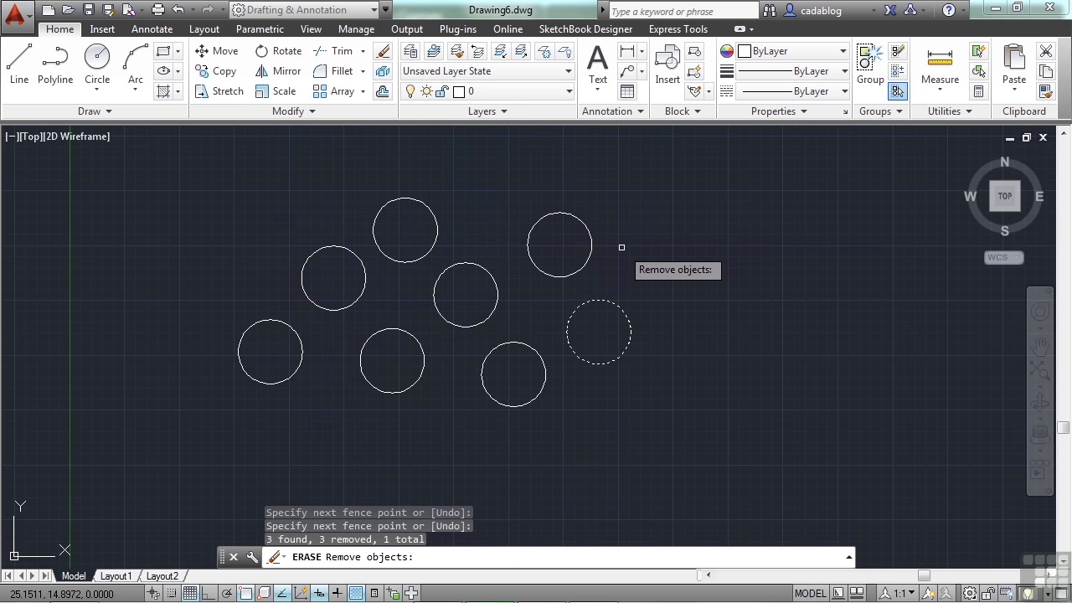
# Switch back to Add mode, pick the upper-right, central and lower-right circles, and add the remaining left-hand circles with a crossing window
pyautogui.write('a')
pyautogui.press('Return')
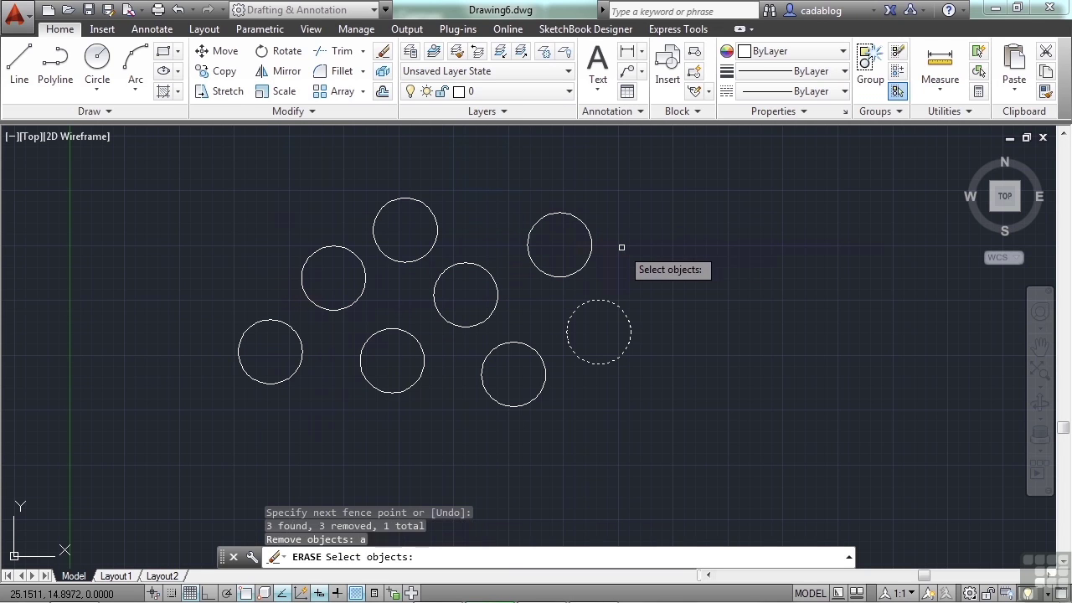
pyautogui.click(542, 269)
pyautogui.click(500, 290)
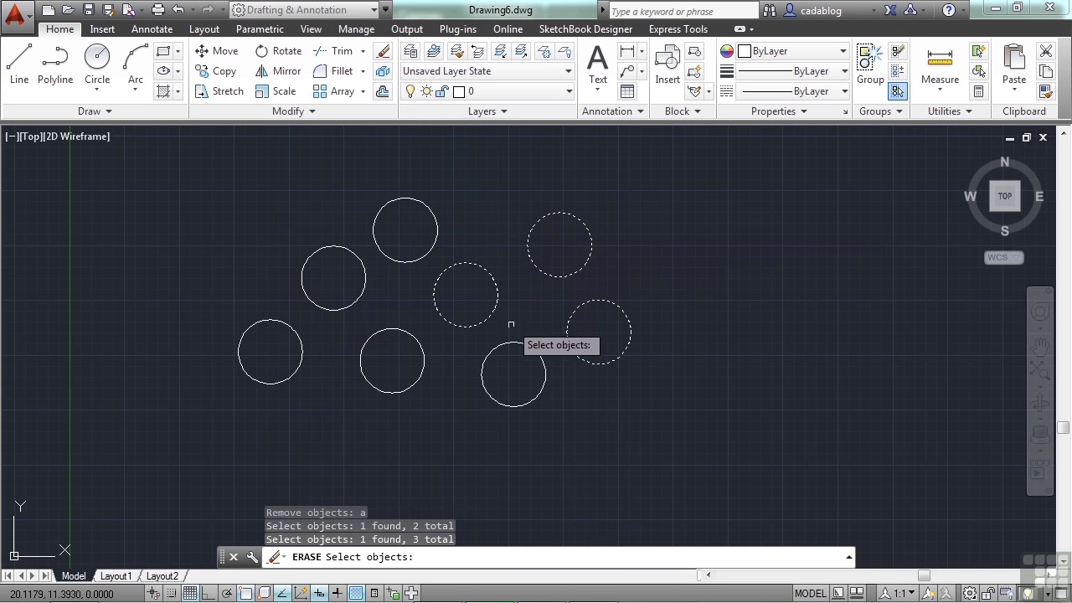
pyautogui.click(513, 370)
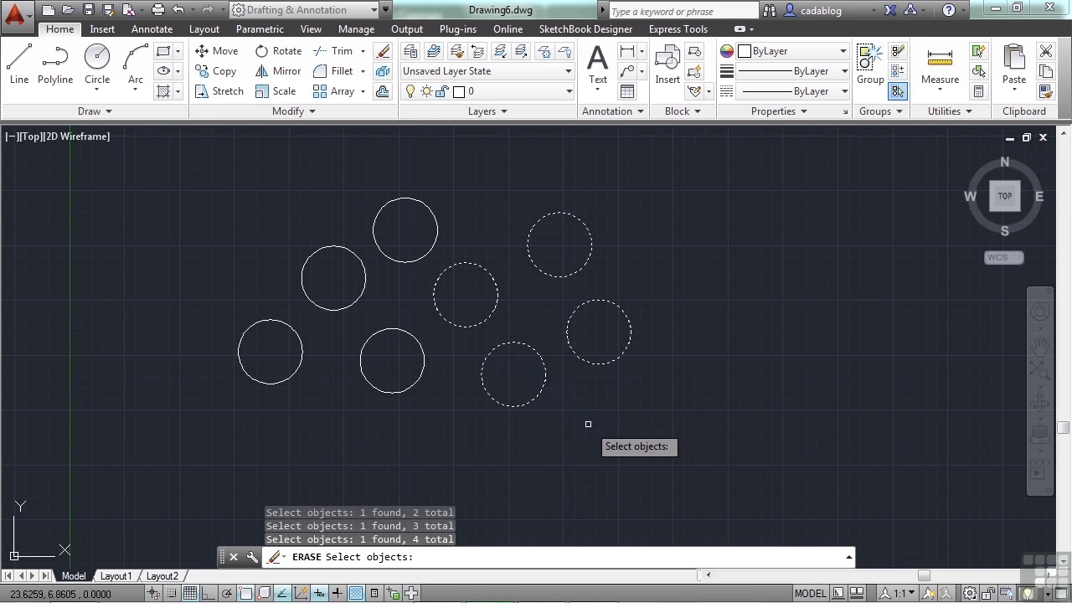
pyautogui.click(496, 184)
pyautogui.click(256, 395)
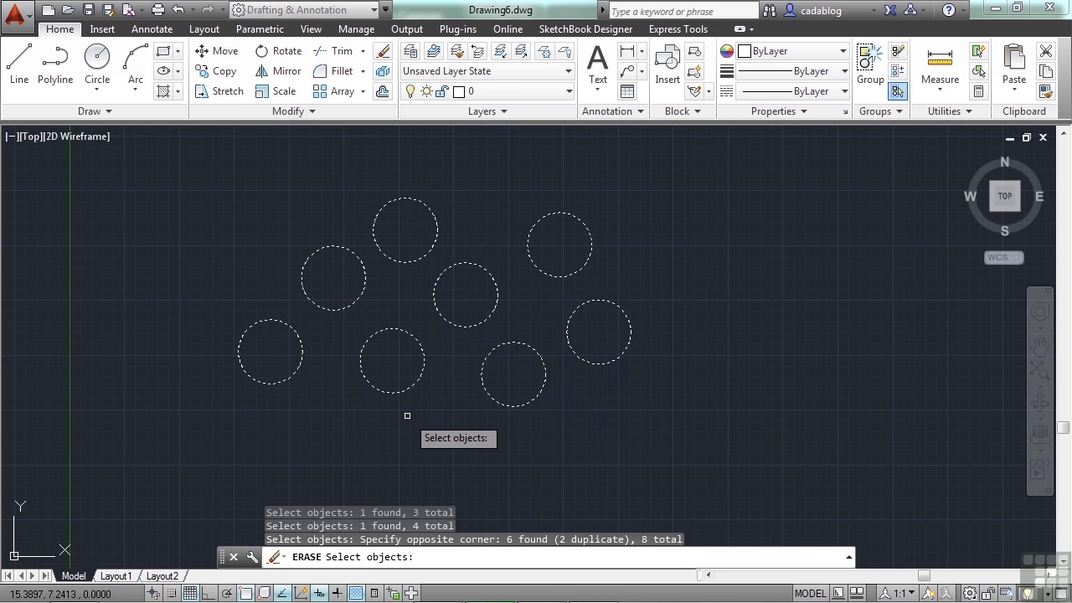
# Deselect the lower-middle, central and lower-right circles from the erase set, and add the central and lower-right ones back
pyautogui.keyDown('shift'); pyautogui.click(410, 388); pyautogui.keyUp('shift')
pyautogui.click(523, 300)
pyautogui.keyDown('shift'); pyautogui.click(492, 339); pyautogui.keyUp('shift')
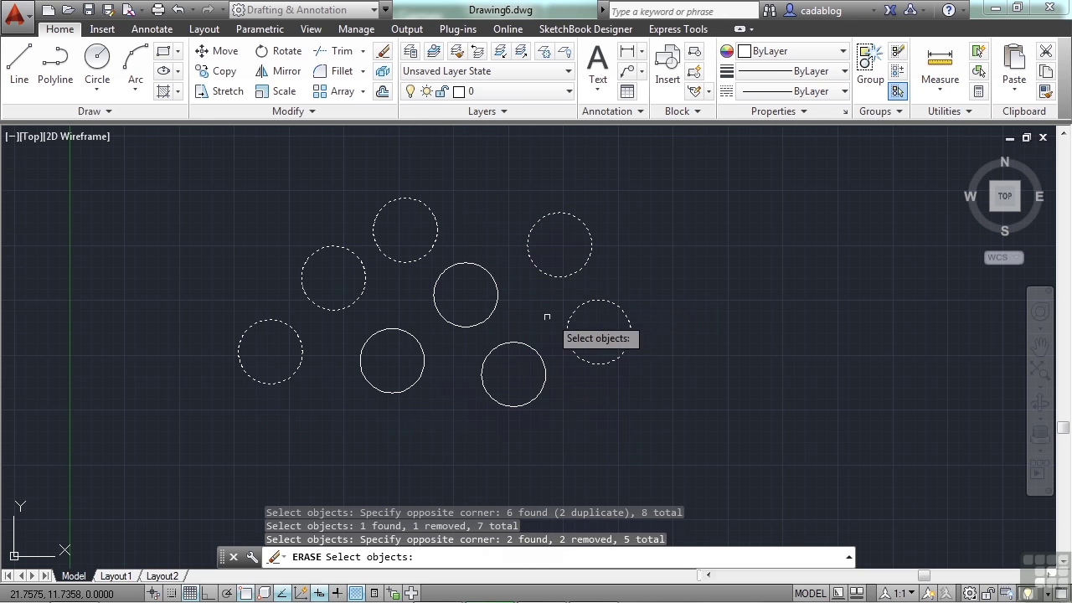
pyautogui.click(526, 344)
pyautogui.click(498, 310)
pyautogui.click(479, 308)
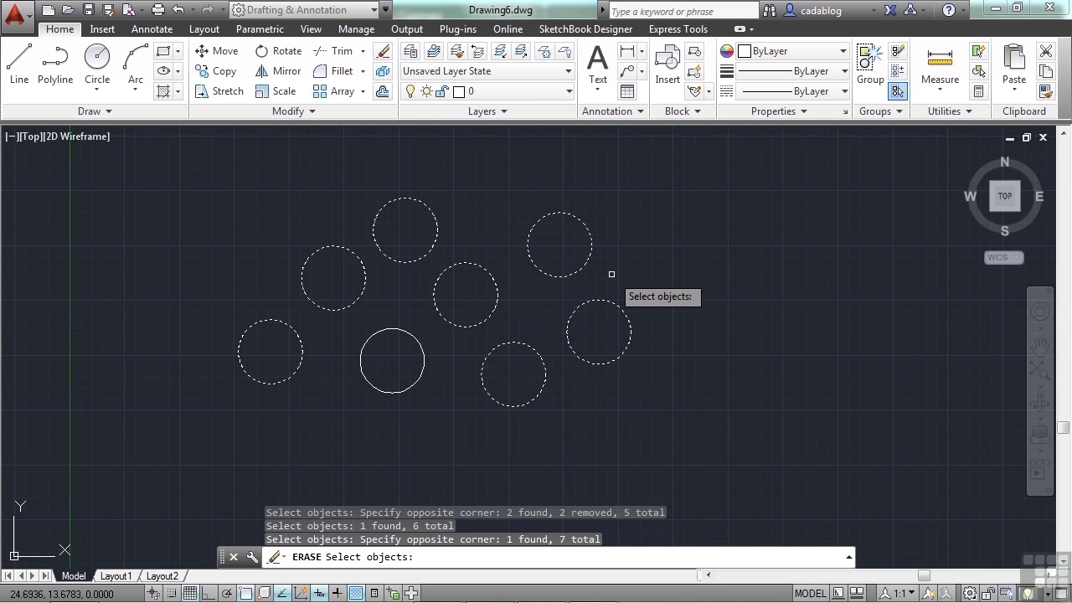
# Deselect the central and top circles individually from the erase set and add both back
pyautogui.keyDown('shift'); pyautogui.click(496, 284); pyautogui.keyUp('shift')
pyautogui.keyDown('shift'); pyautogui.click(437, 236); pyautogui.keyUp('shift')
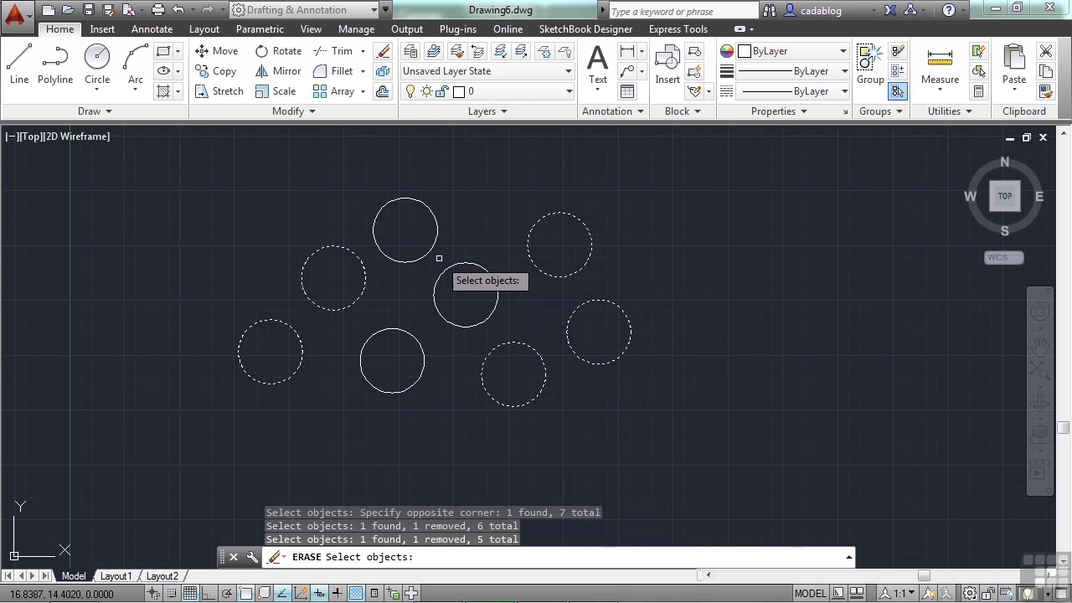
pyautogui.click(441, 276)
pyautogui.click(434, 241)
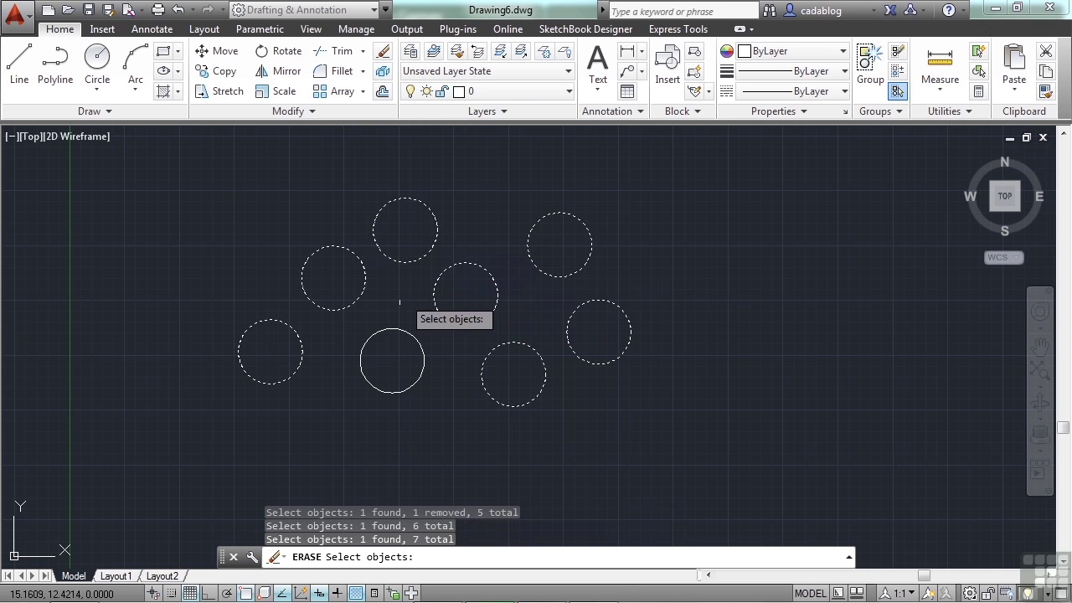
# Add the lower-middle circle back, deselect the three left-hand circles with a crossing window, and cancel the erasure
pyautogui.click(400, 330)
pyautogui.click(378, 280)
pyautogui.keyDown('shift'); pyautogui.click(289, 378); pyautogui.keyUp('shift')
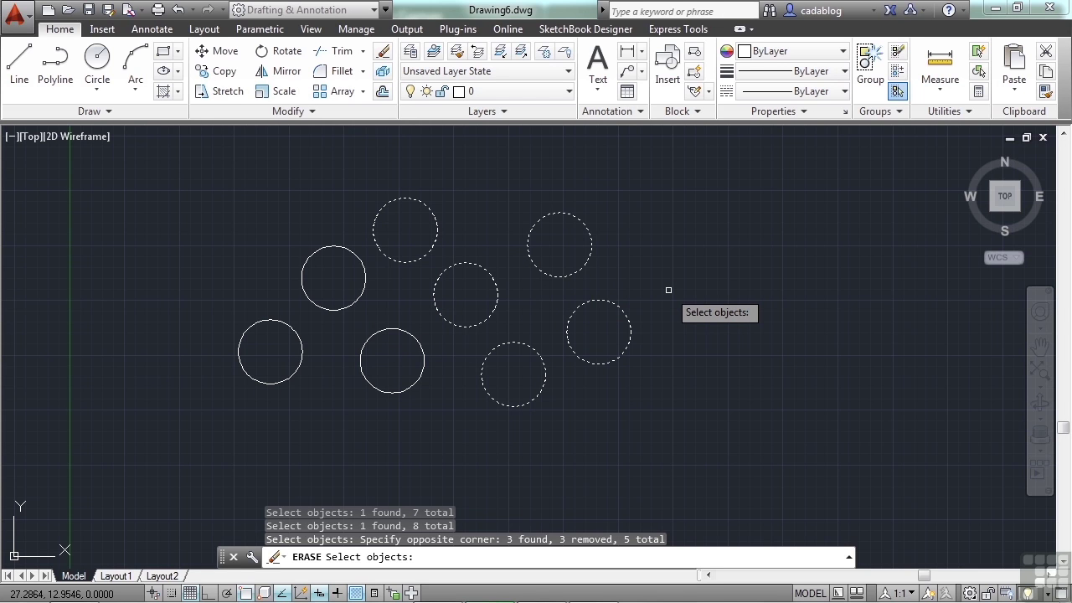
pyautogui.press('Escape')
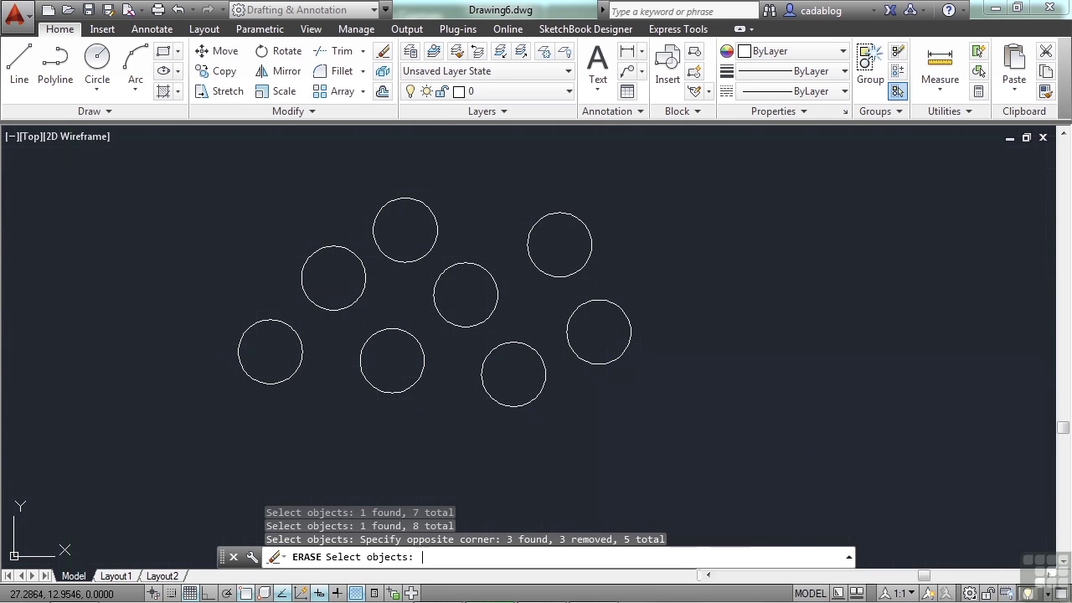
# Copy the central, upper-right and far-right circles, selected with a crossing window, to two places right of the group, one above the other
pyautogui.write('Cp')
pyautogui.press('Return')
pyautogui.click(612, 232)
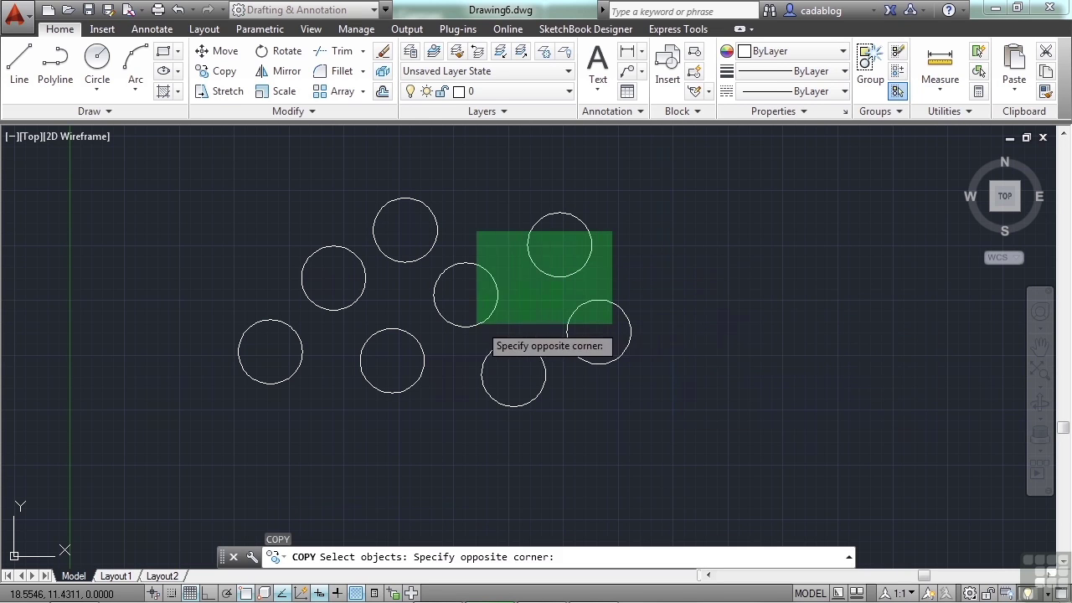
pyautogui.click(468, 311)
pyautogui.press('Return')
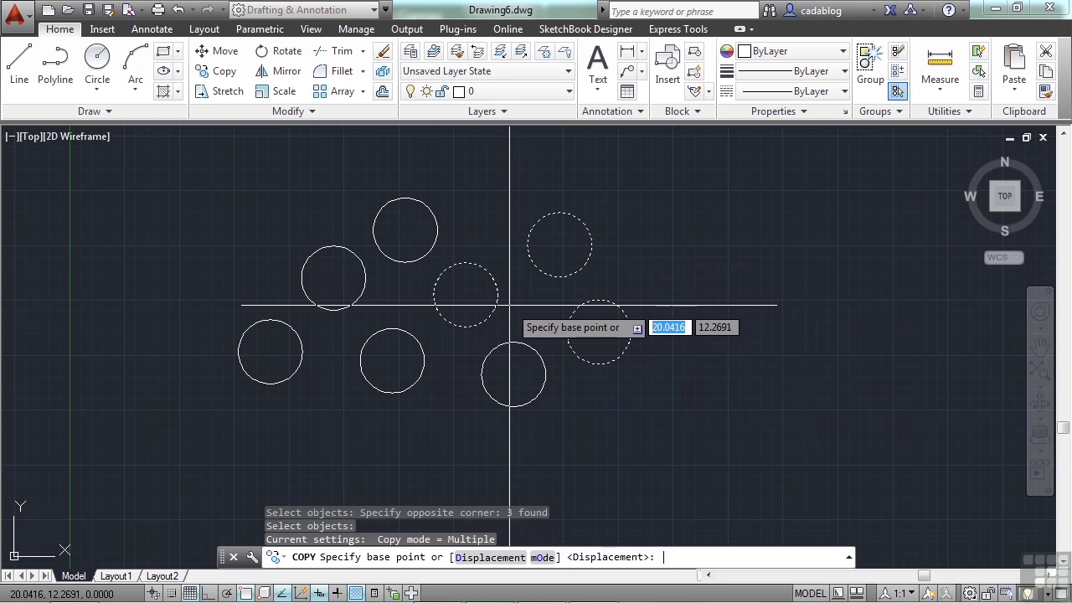
pyautogui.click(530, 307)
pyautogui.scroll(-2, 525, 307)
pyautogui.scroll(-1, 526, 306)
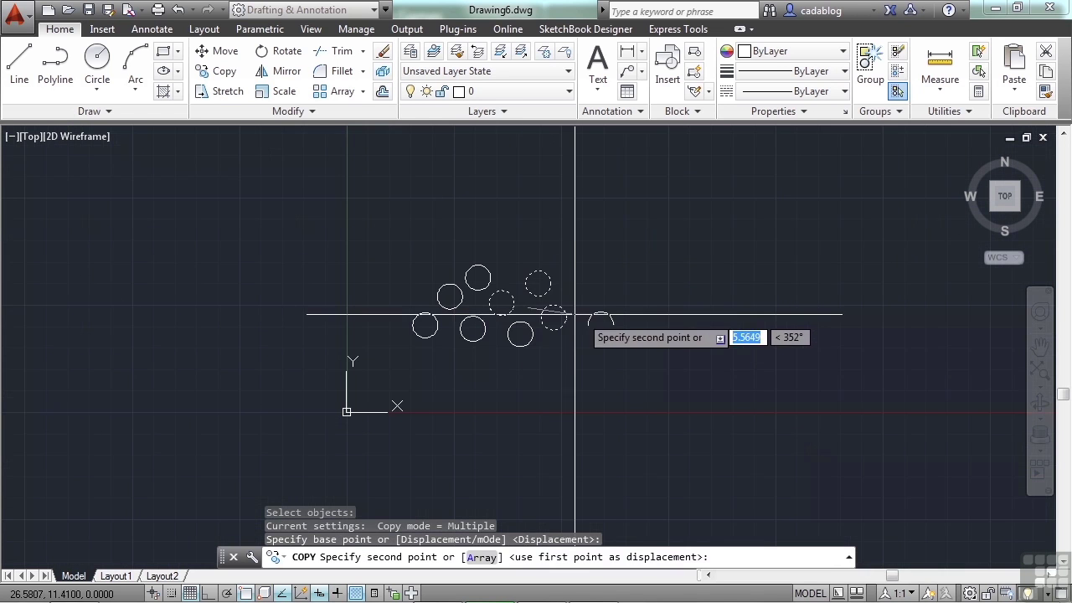
pyautogui.click(649, 289)
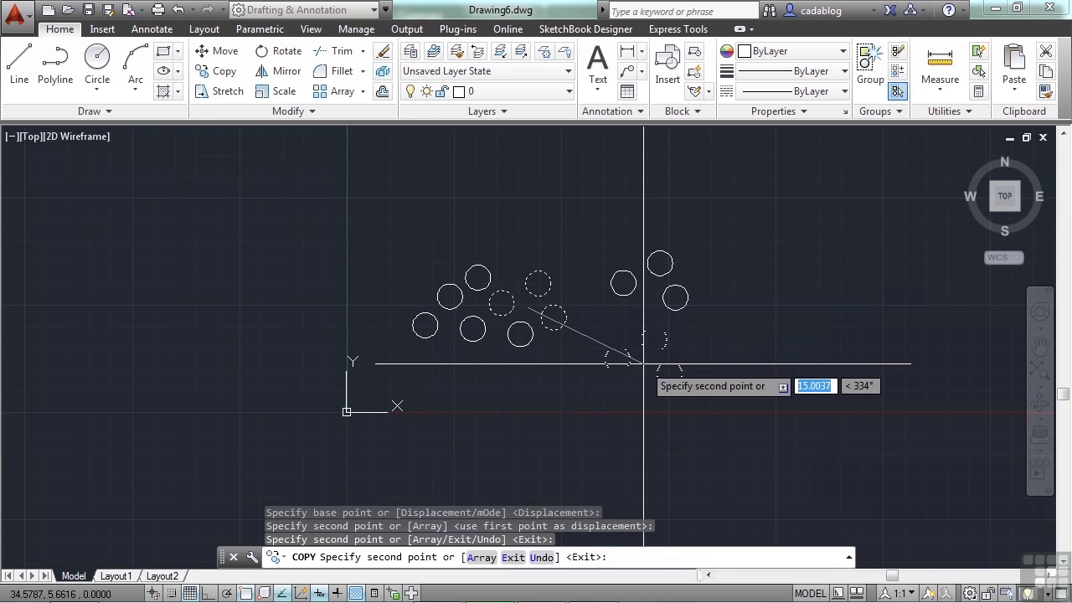
pyautogui.click(644, 364)
pyautogui.press('Return')
# Copy the Previous selection of three circles to three places: below the original group, at its lower left, and at its upper left
pyautogui.scroll(2, 580, 319)
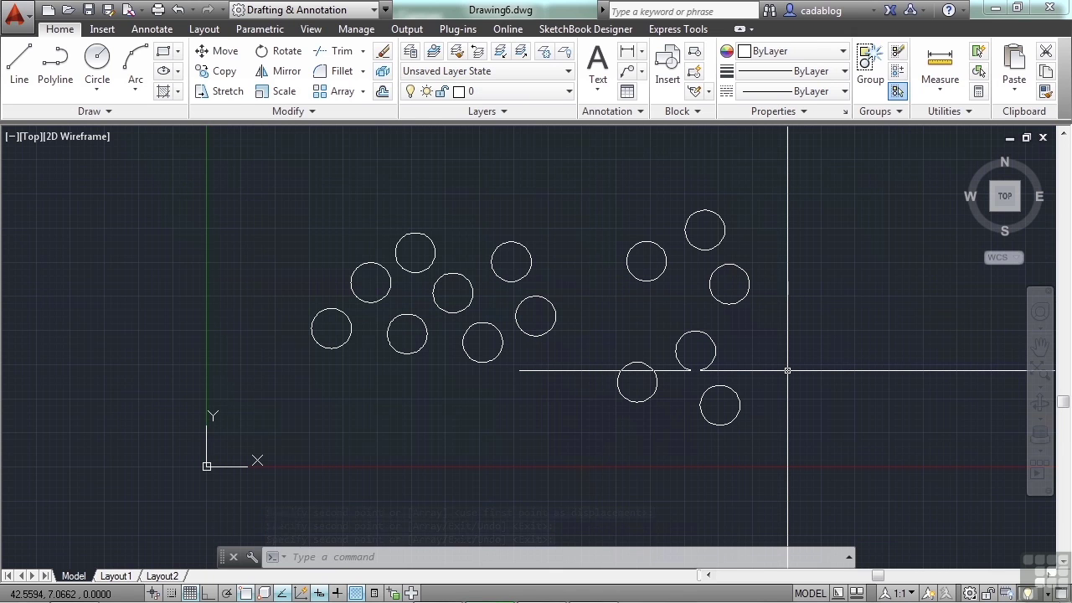
pyautogui.write('copy')
pyautogui.press('Return')
pyautogui.write('p')
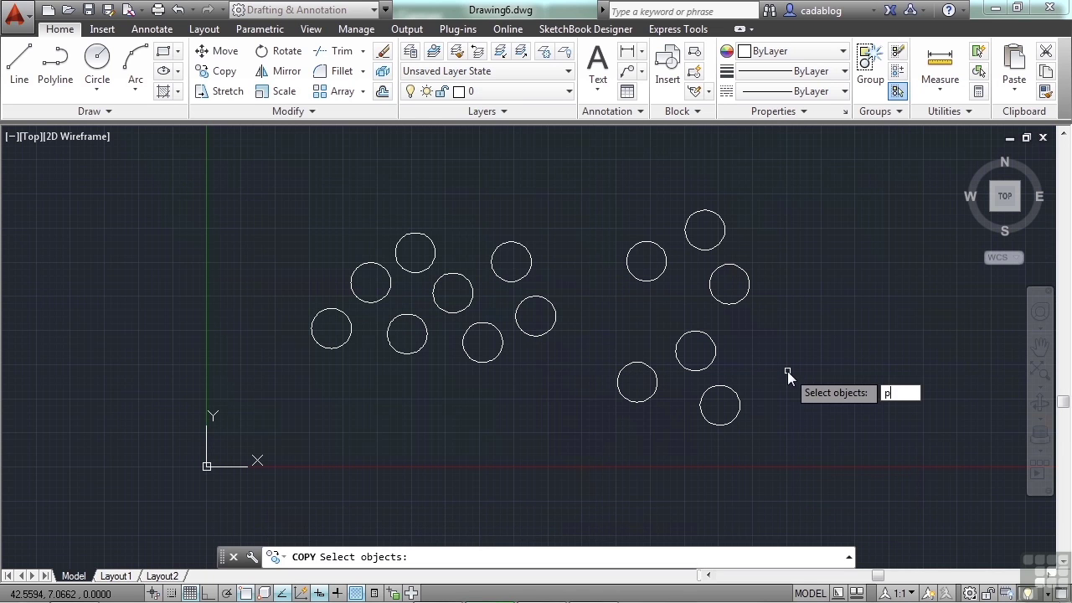
pyautogui.press('Return')
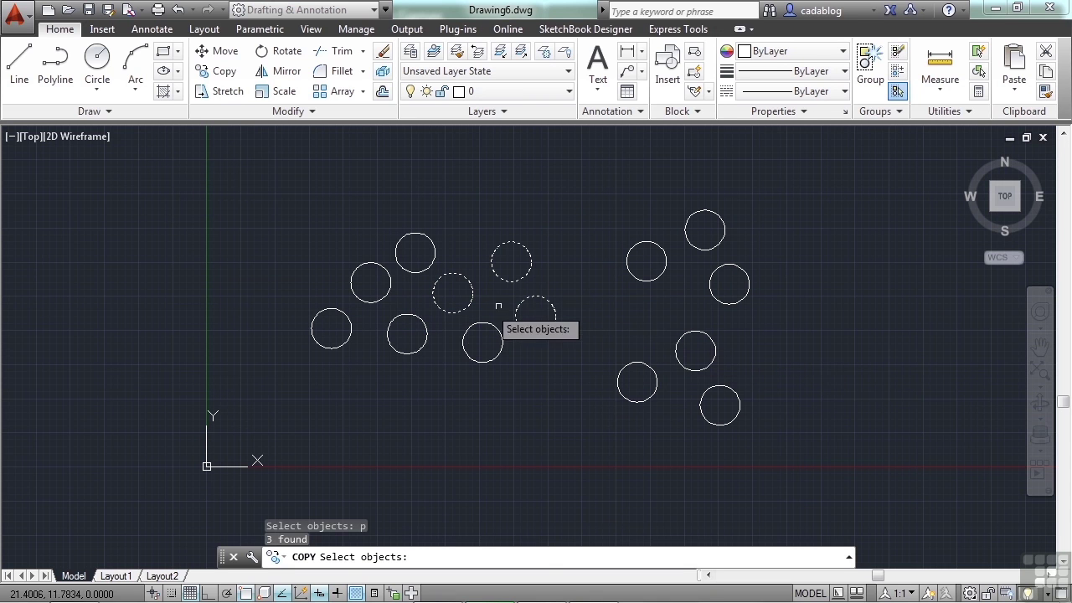
pyautogui.press('Return')
pyautogui.click(558, 275)
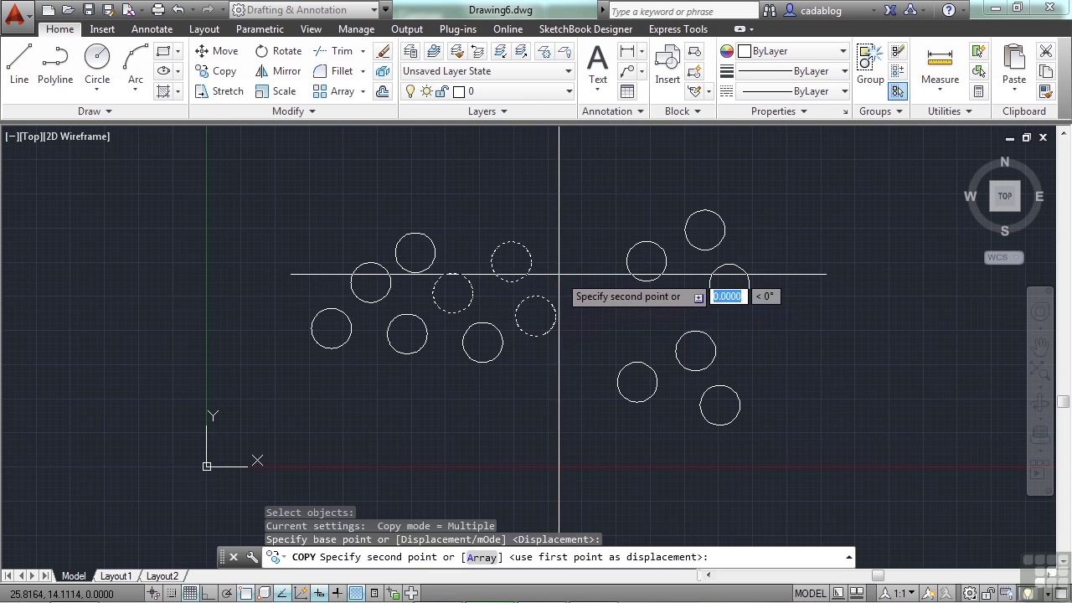
pyautogui.click(347, 400)
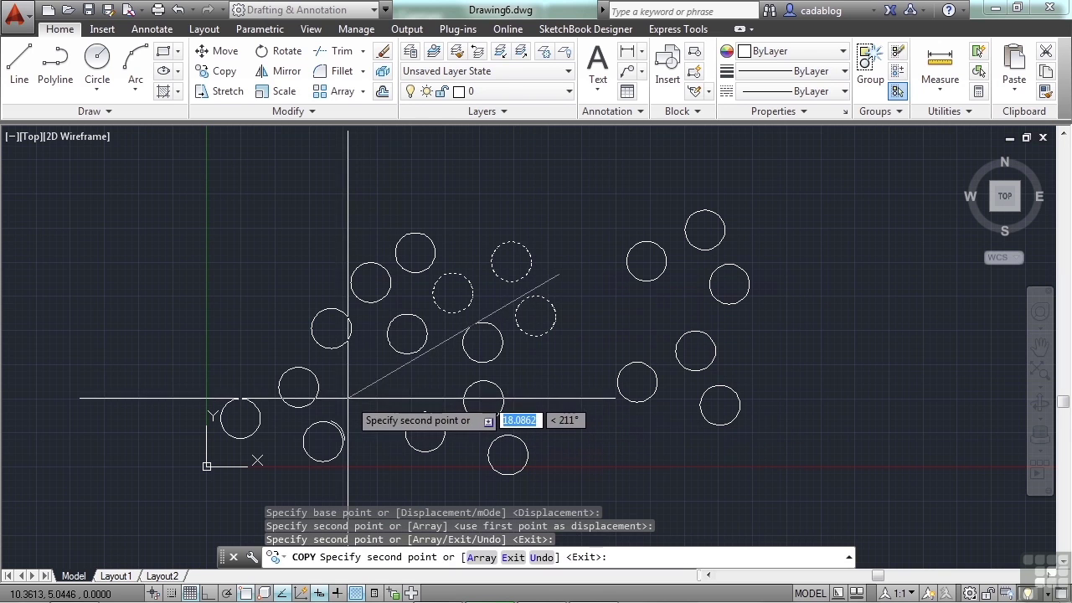
pyautogui.click(312, 228)
pyautogui.press('Return')
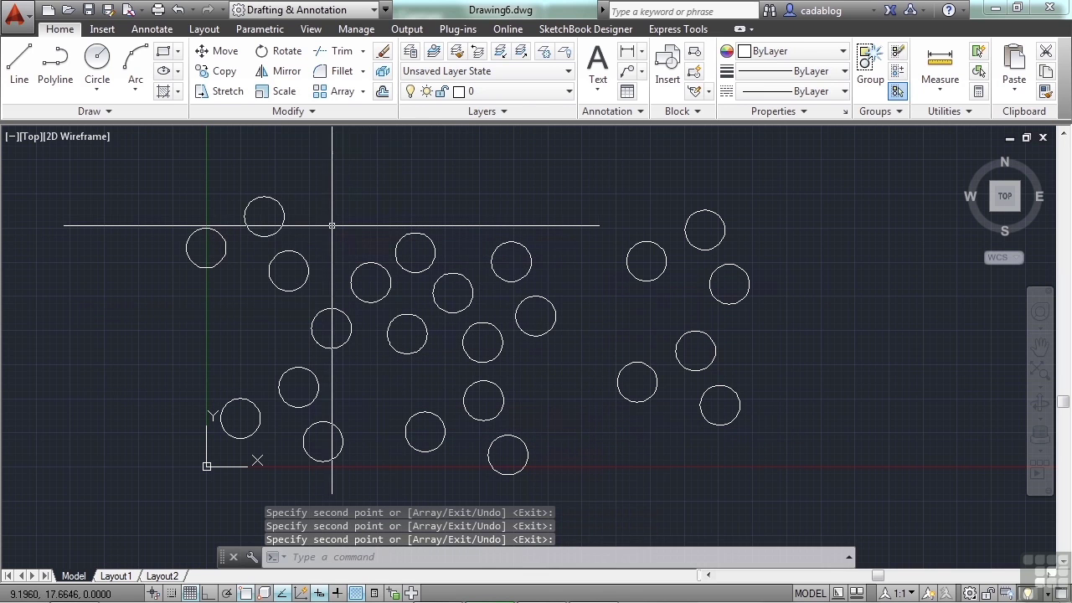
# Copy the Previous selection from the upper-right circle's center onto the matching circle centers of both right-hand groups, creating overlapping duplicates
pyautogui.moveTo(497, 187); pyautogui.dragTo(564, 189, button='middle')
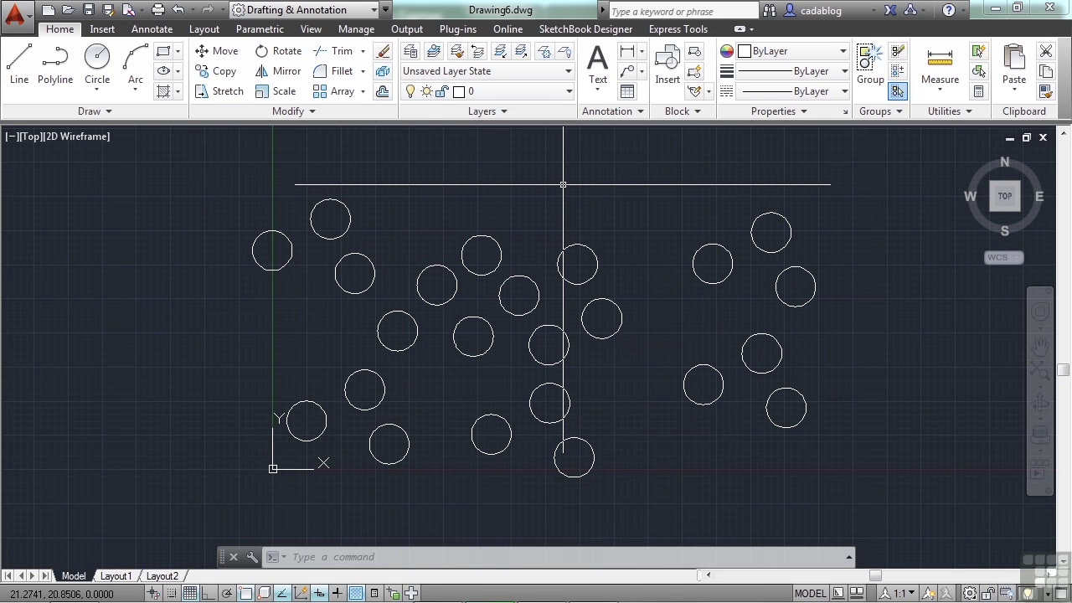
pyautogui.write('copy')
pyautogui.press('Return')
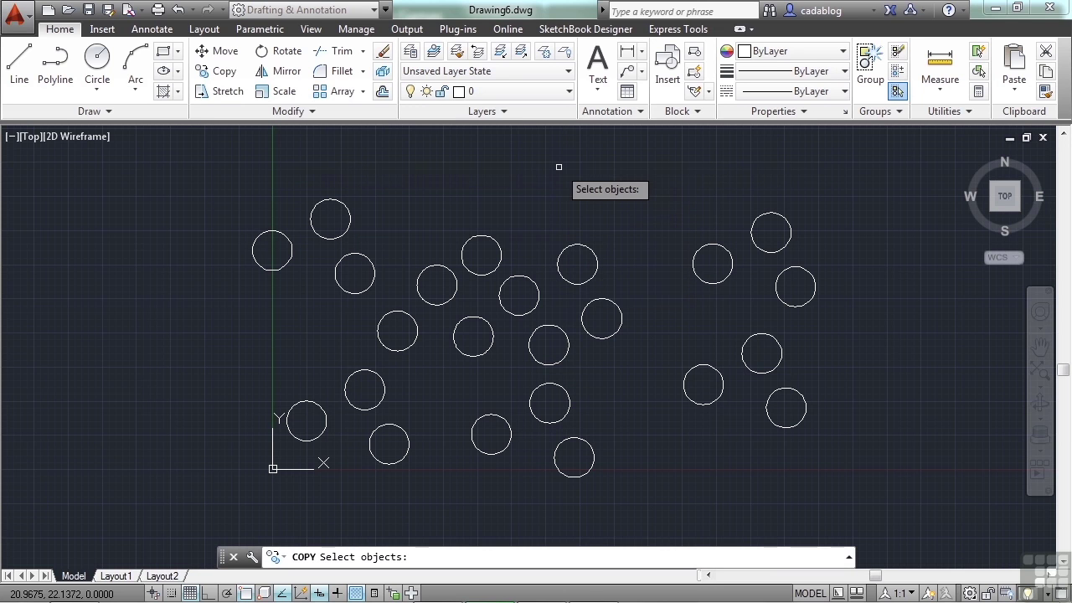
pyautogui.write('p')
pyautogui.press('Return')
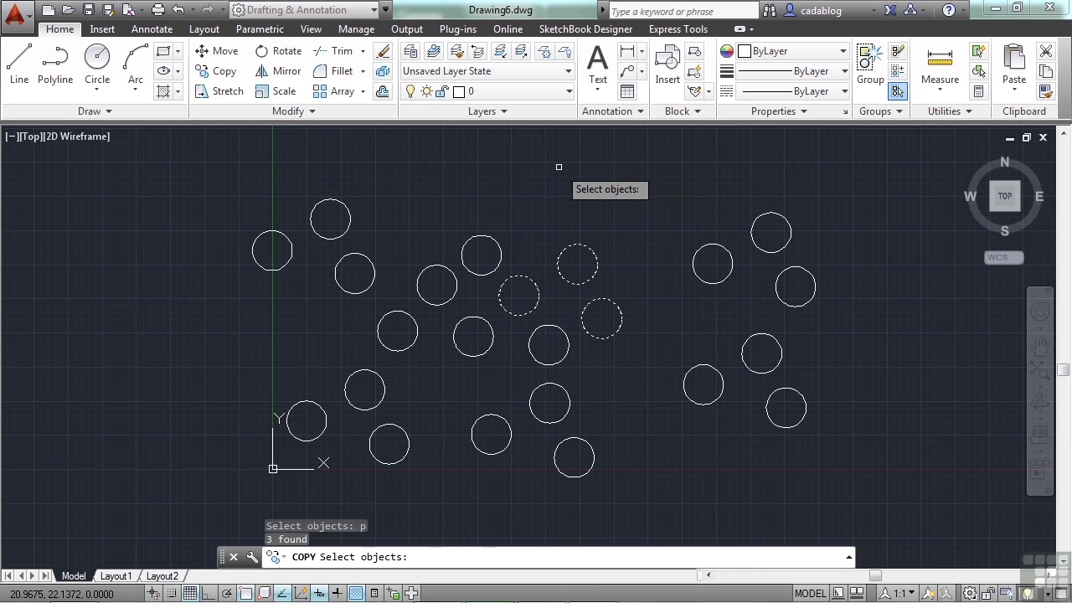
pyautogui.press('Return')
pyautogui.click(578, 265)
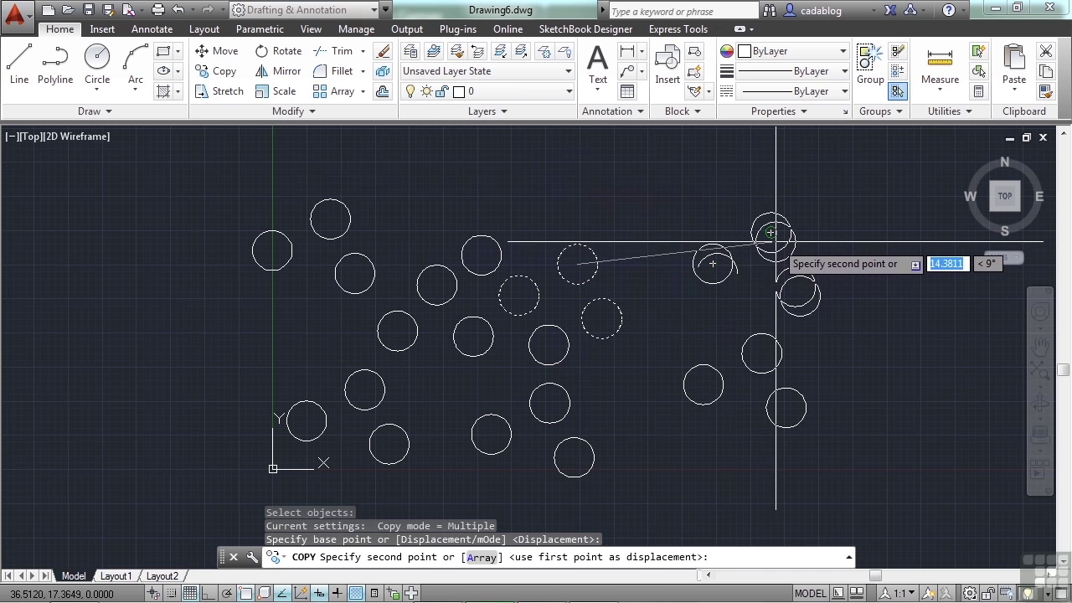
pyautogui.click(777, 244)
pyautogui.press('Return')
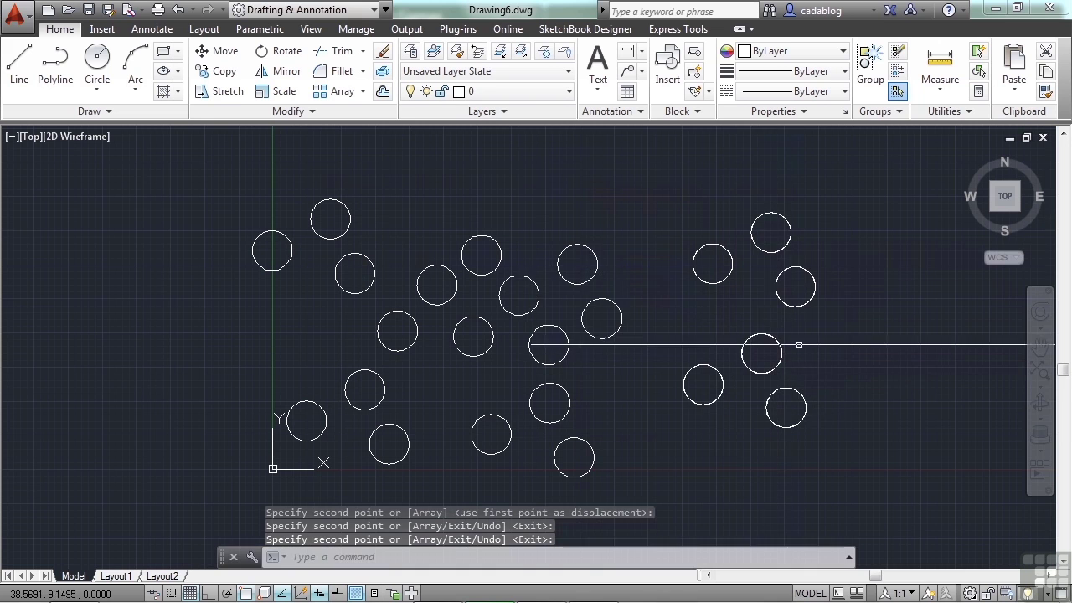
# Turn on Selection Cycling and select the second of the two overlapping circles at the top of the upper right-hand group
pyautogui.scroll(5, 725, 341)
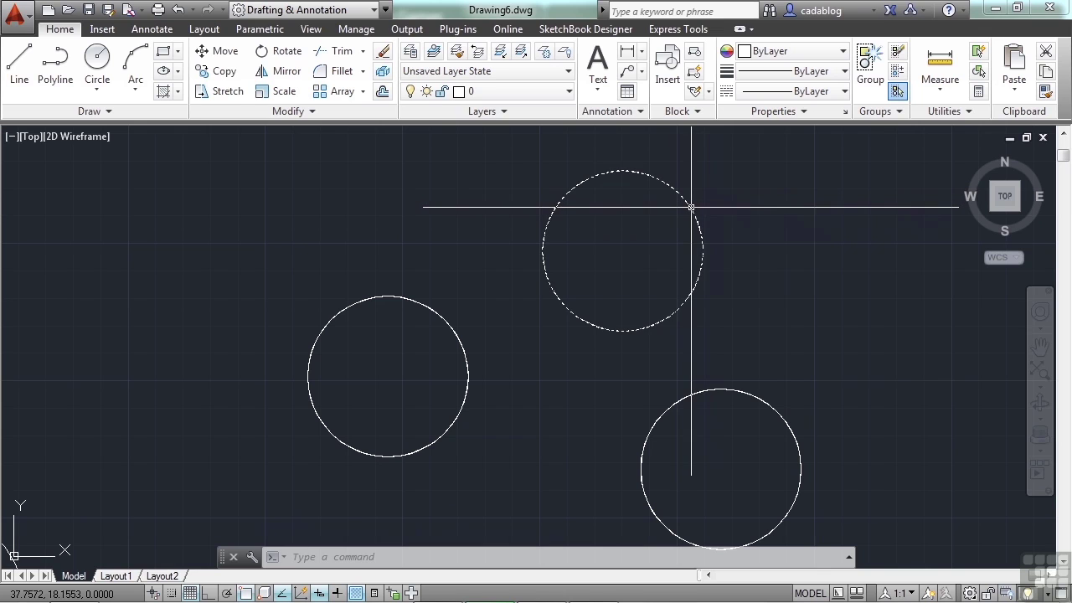
pyautogui.moveTo(692, 207)
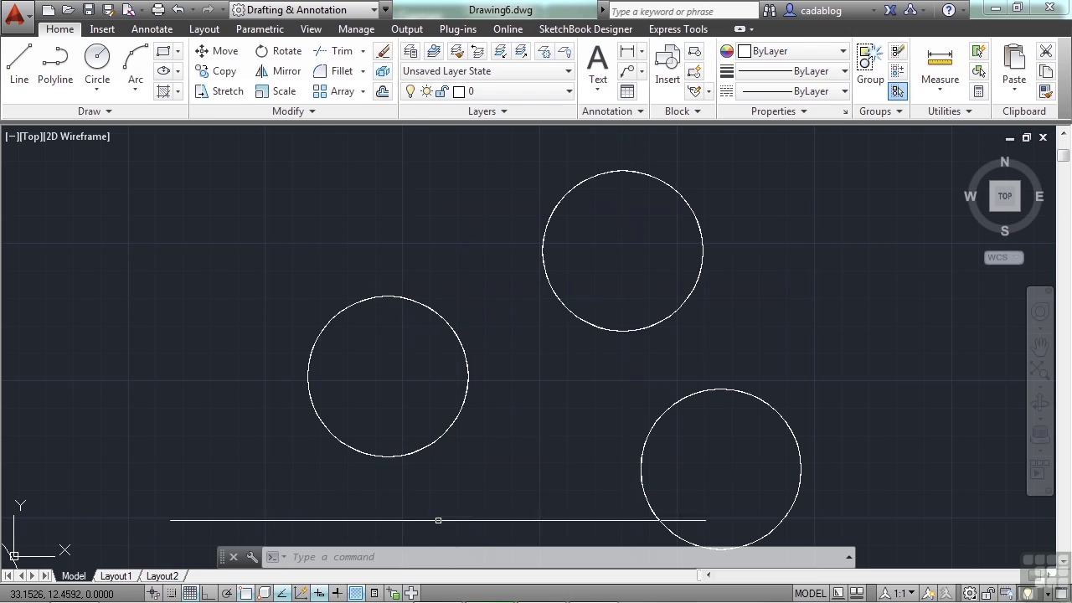
pyautogui.click(393, 593)
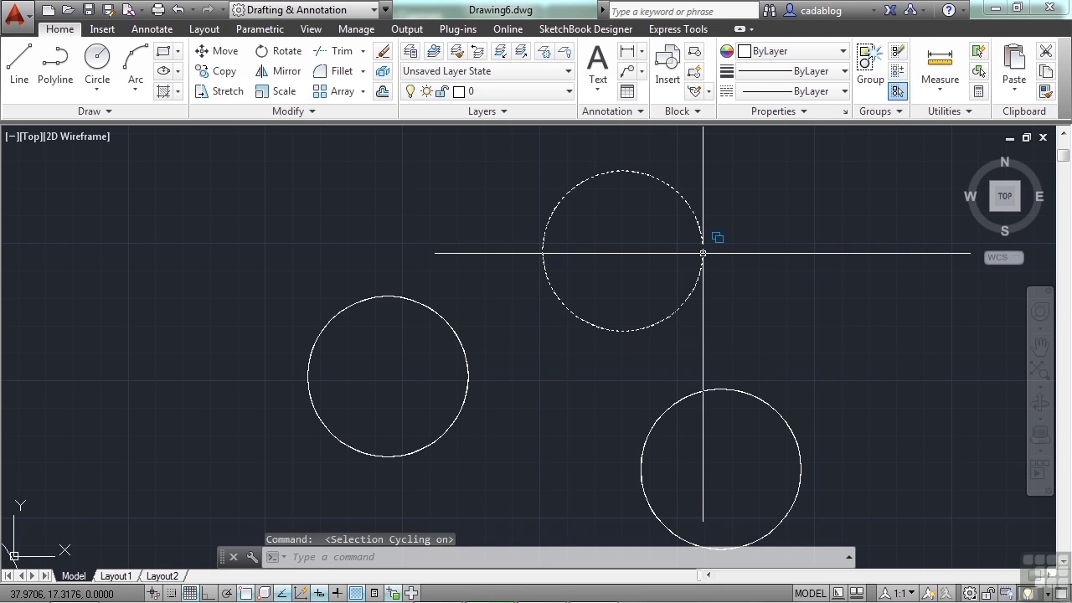
pyautogui.moveTo(703, 253)
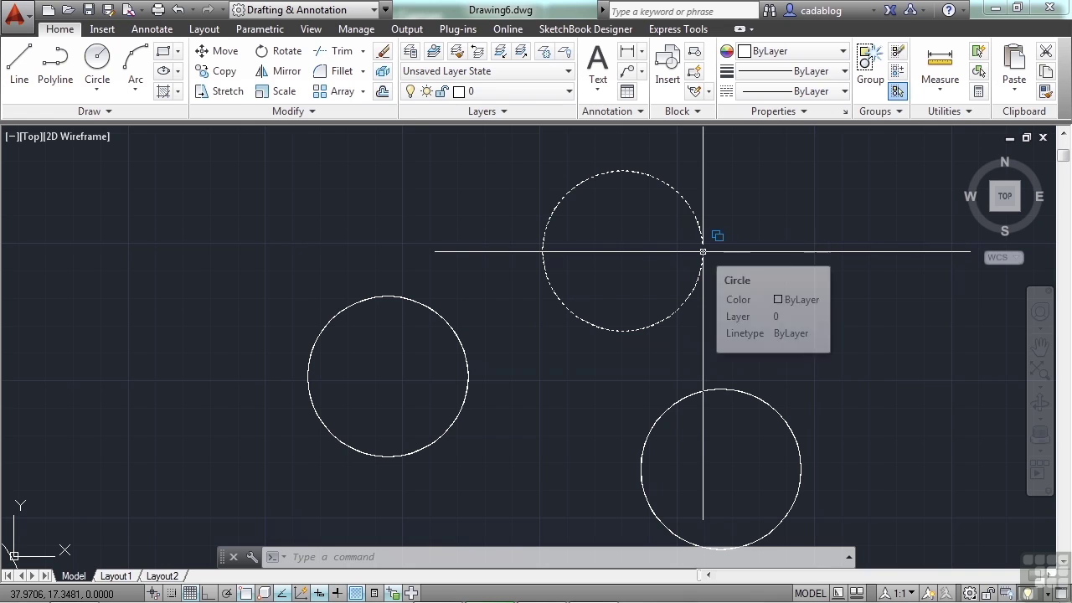
pyautogui.click(703, 252)
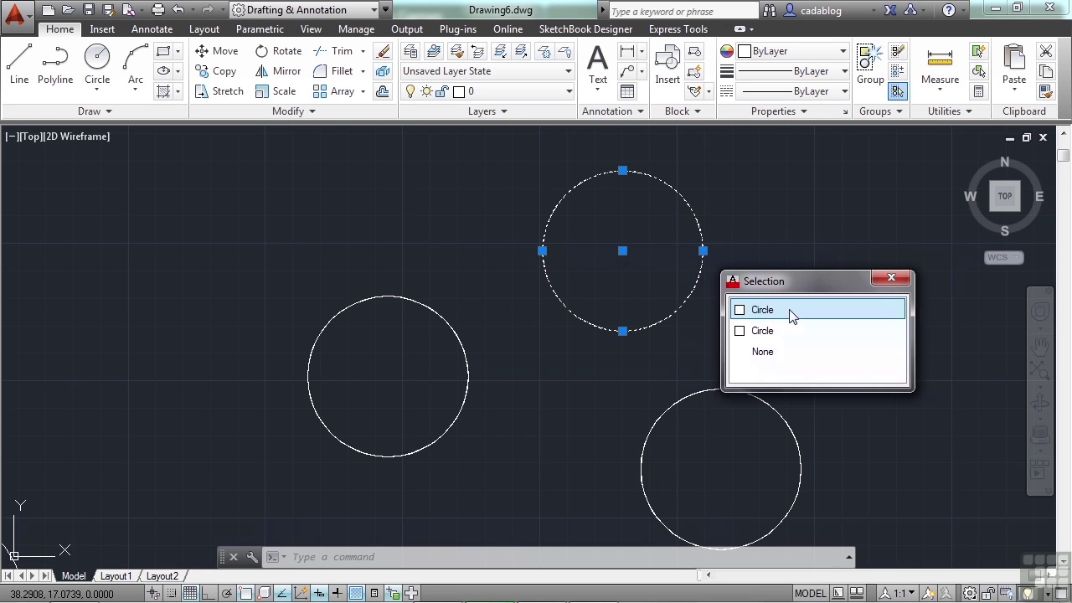
pyautogui.click(782, 330)
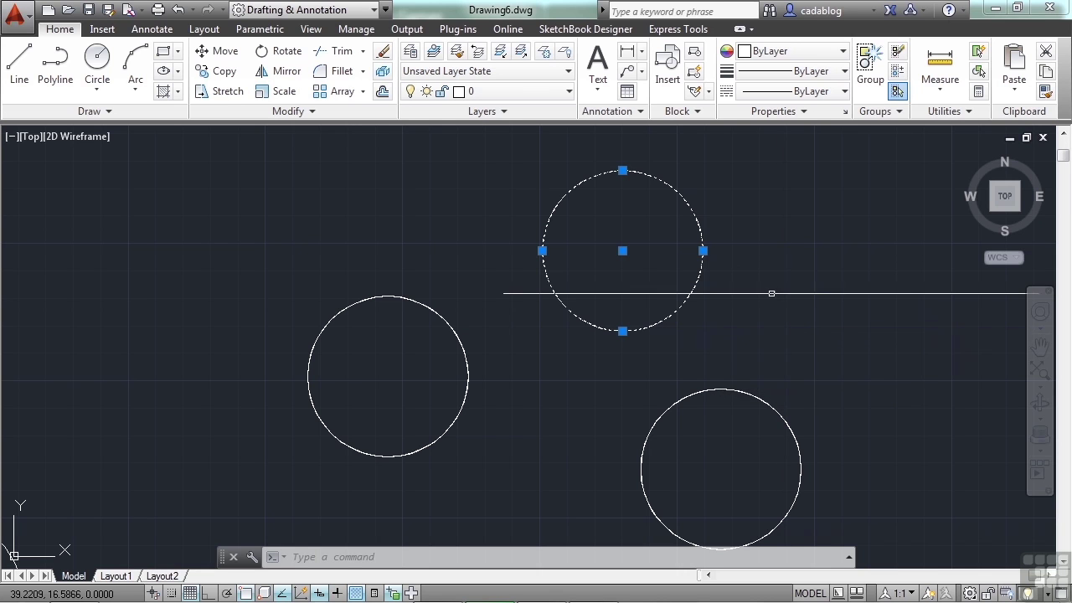
# Move the selected duplicate circle to the right, clear of the circle it overlaps
pyautogui.write('m')
pyautogui.press('Return')
pyautogui.click(746, 240)
pyautogui.scroll(-4, 609, 240)
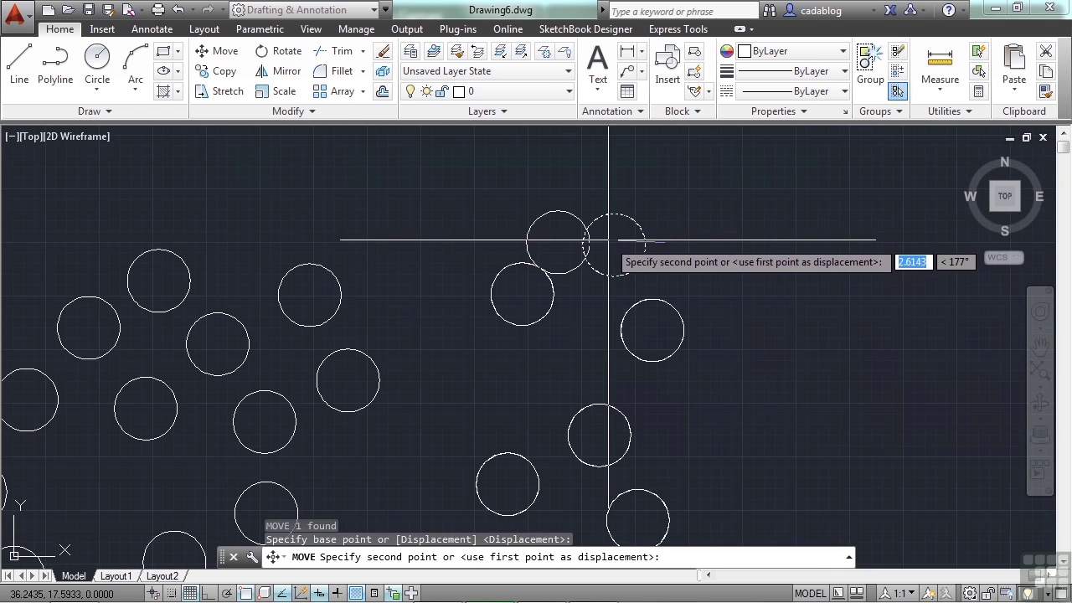
pyautogui.click(748, 241)
pyautogui.scroll(4, 748, 241)
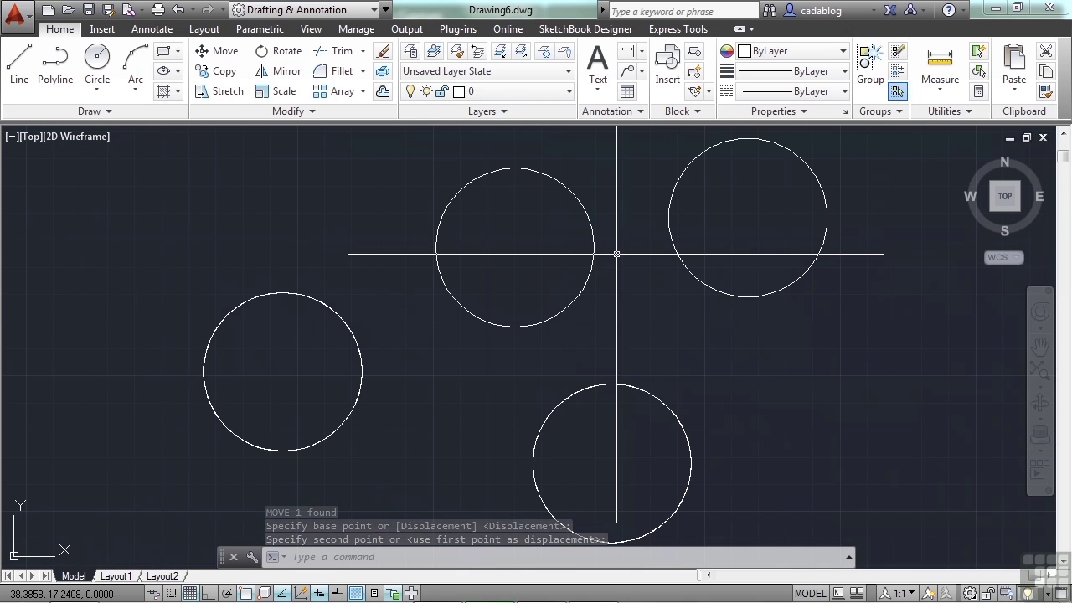
# Select the group's top circle, its lower circle and the top one again with separate crossing windows, clearing each selection
pyautogui.click(617, 253)
pyautogui.click(570, 281)
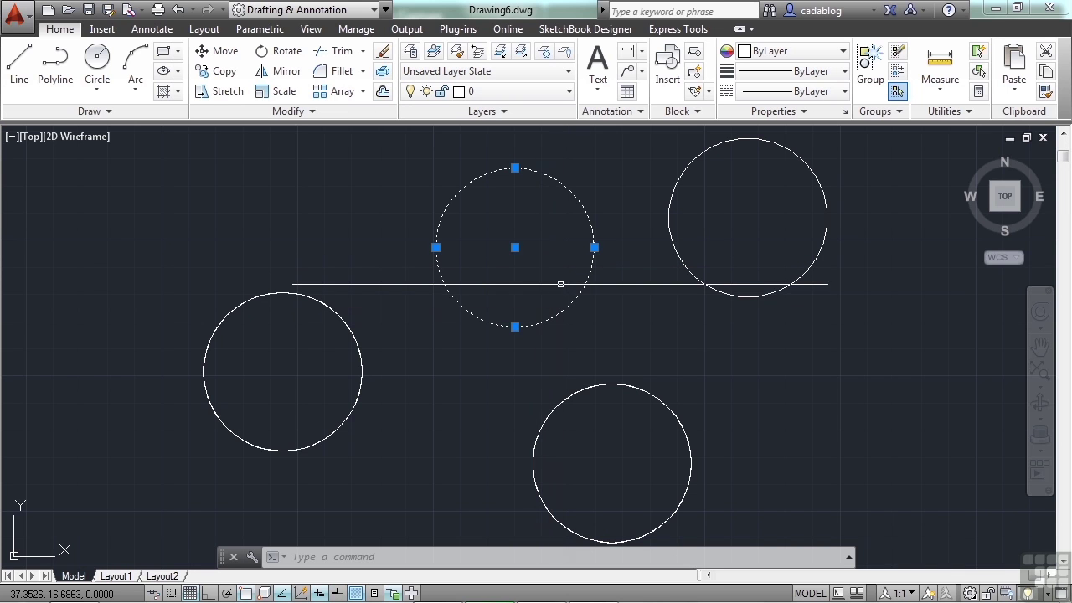
pyautogui.press('Escape')
pyautogui.click(614, 439)
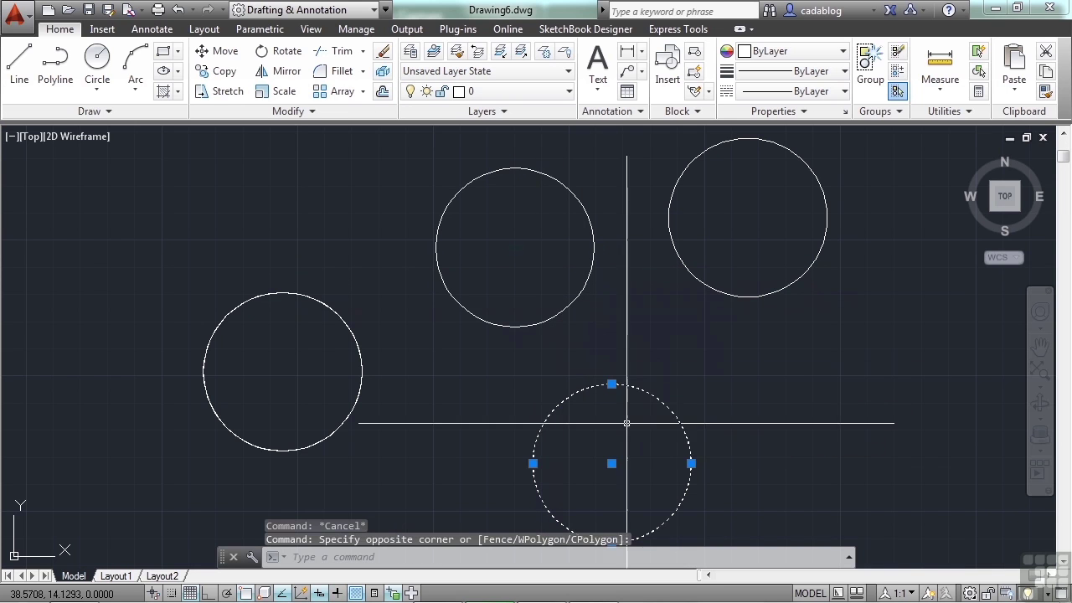
pyautogui.moveTo(631, 434); pyautogui.dragTo(642, 371, button='middle')
pyautogui.press('Escape')
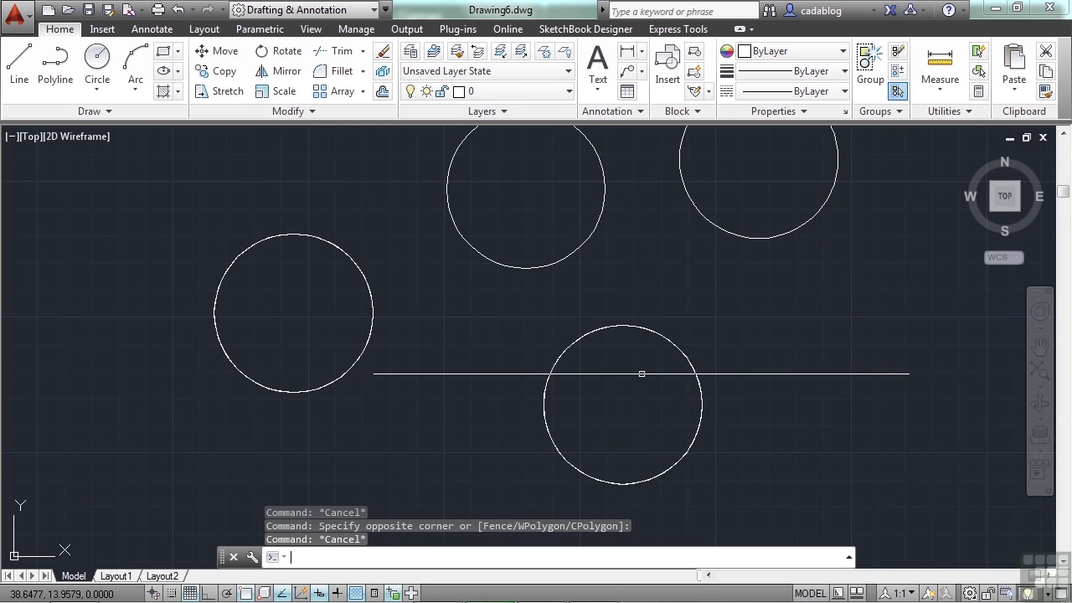
pyautogui.click(613, 248)
pyautogui.click(576, 252)
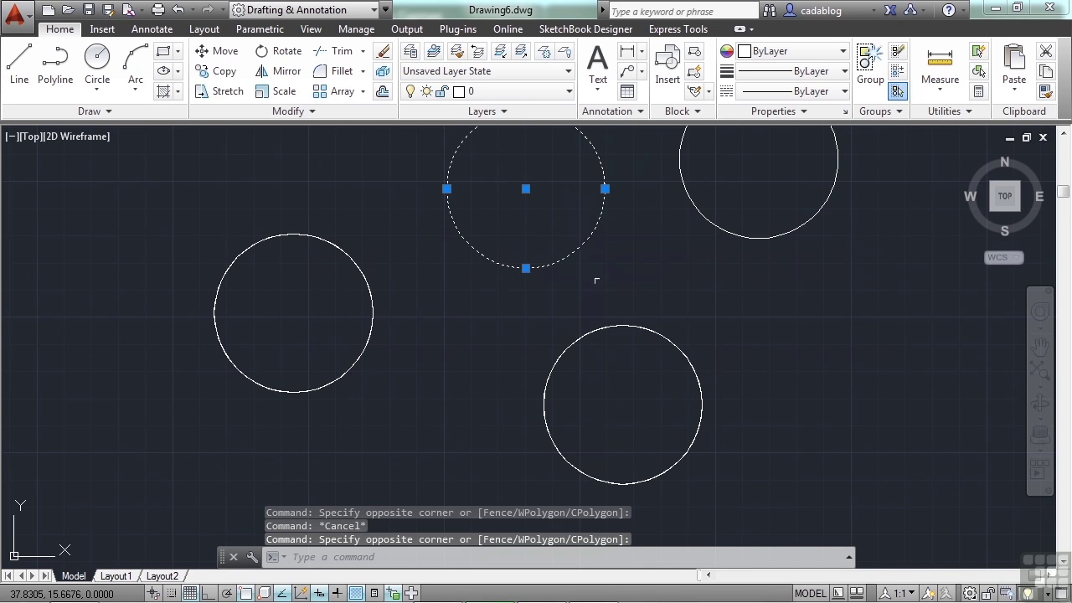
pyautogui.moveTo(624, 280); pyautogui.dragTo(617, 301, button='middle')
pyautogui.scroll(-2, 618, 301)
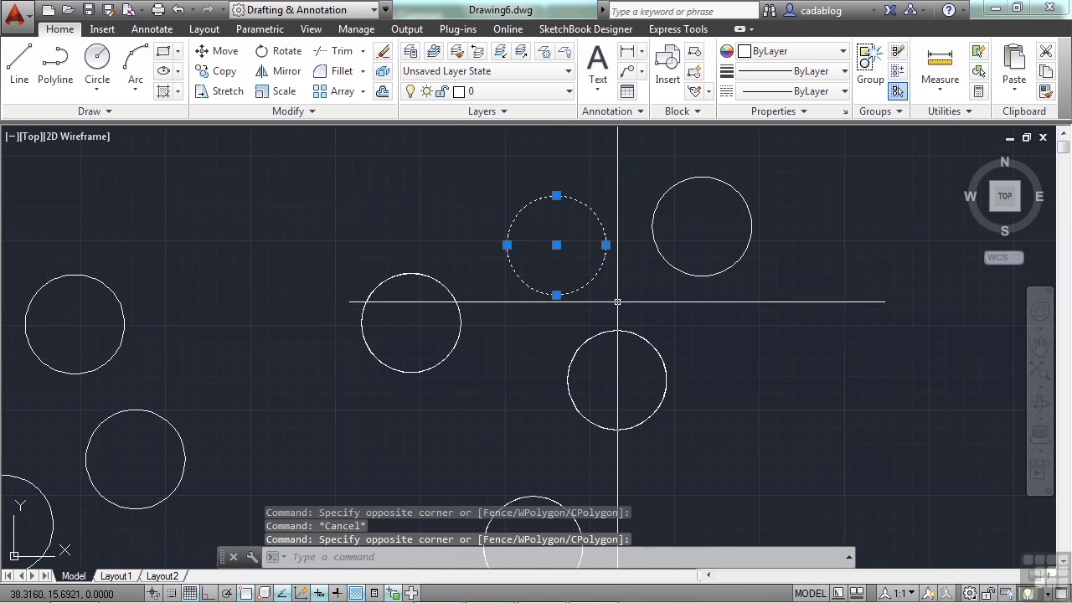
pyautogui.press('Escape')
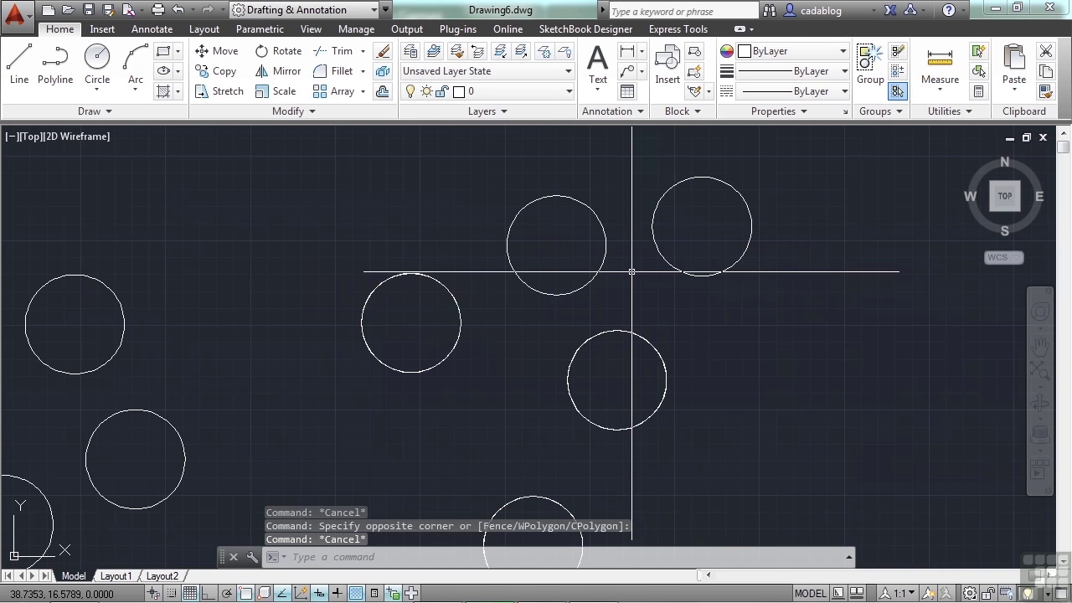
# Check four circles of the upper right-hand group for stacked duplicates by selecting each with a crossing window in the Copy command
pyautogui.write('copy')
pyautogui.press('Return')
pyautogui.click(631, 271)
pyautogui.click(577, 250)
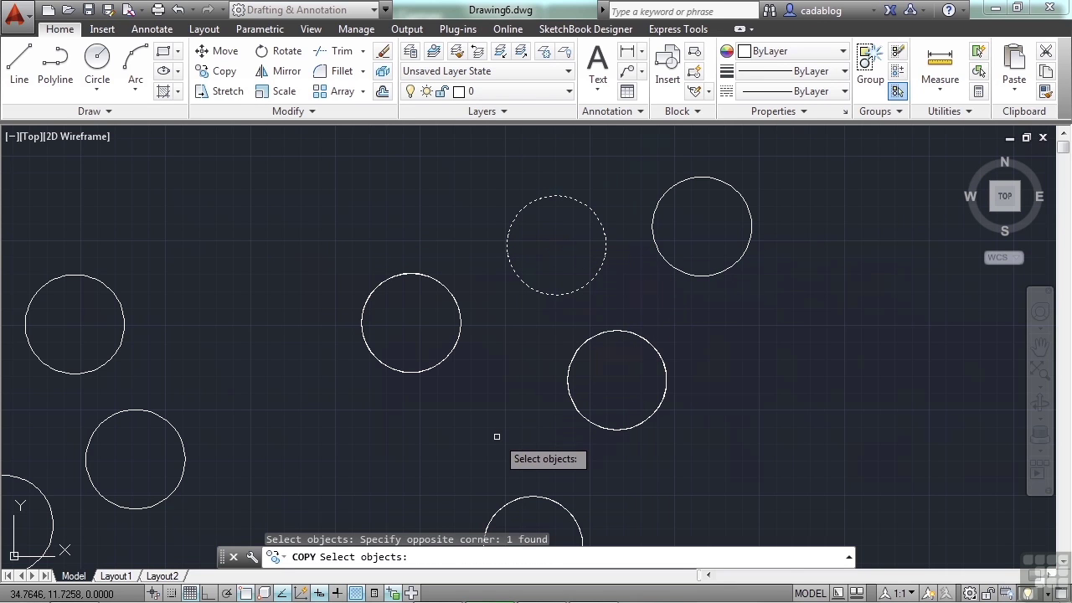
pyautogui.click(687, 340)
pyautogui.click(625, 370)
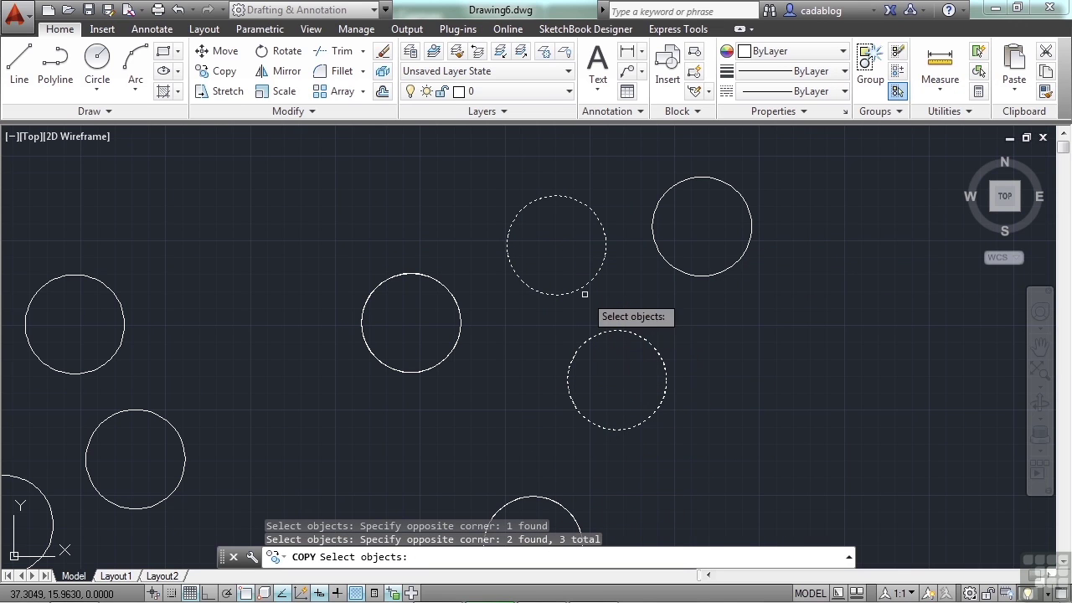
pyautogui.click(683, 235)
pyautogui.click(640, 285)
pyautogui.click(516, 322)
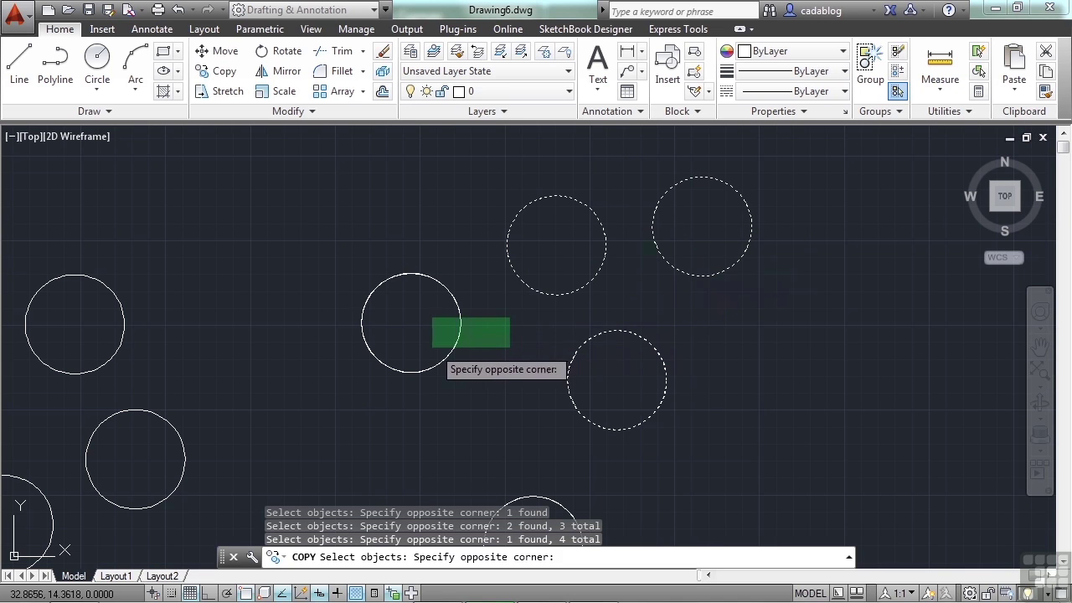
pyautogui.click(429, 352)
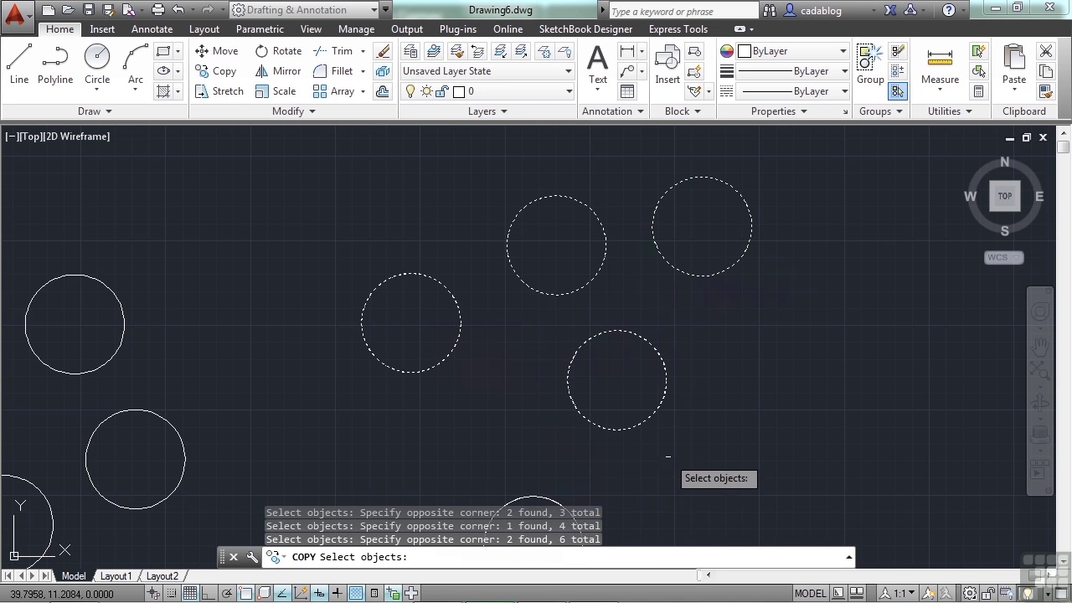
# Review the number of objects found per selection in the command history, close it and cancel the Copy command
pyautogui.press('F2')
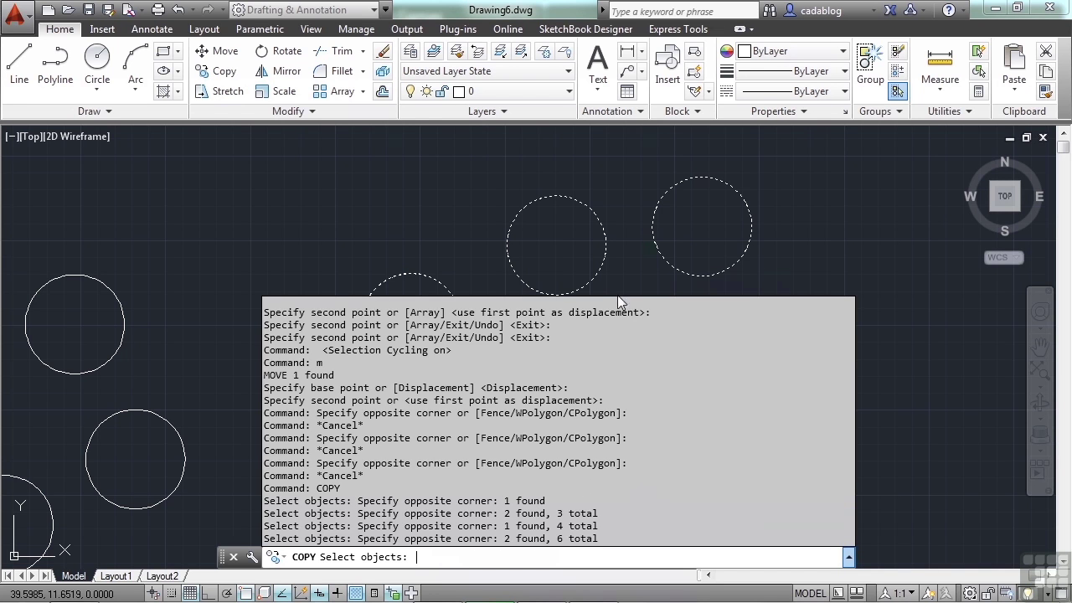
pyautogui.press('F2')
pyautogui.press('Escape')
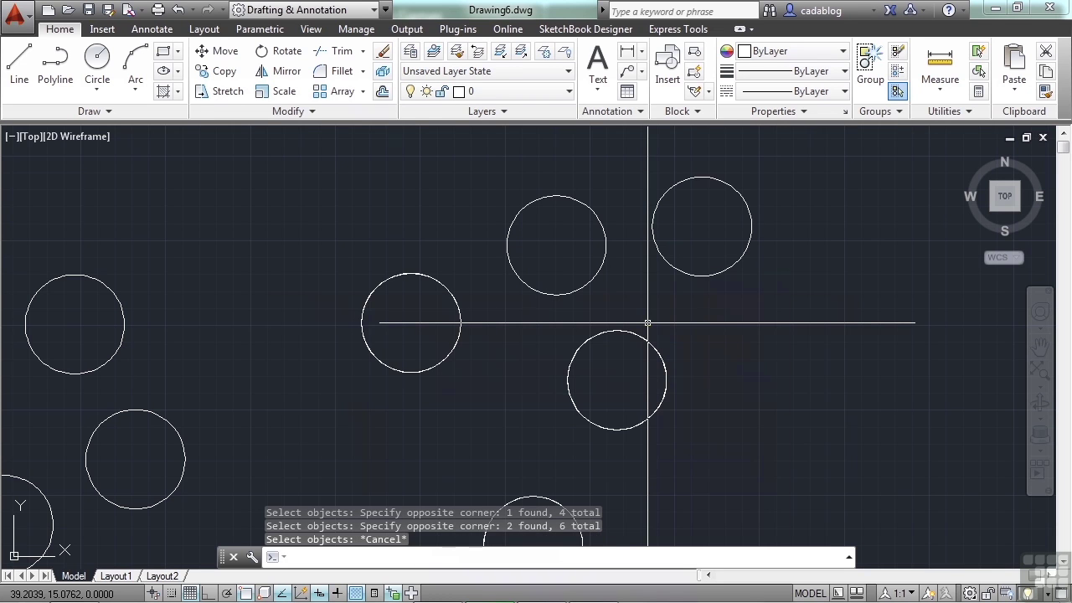